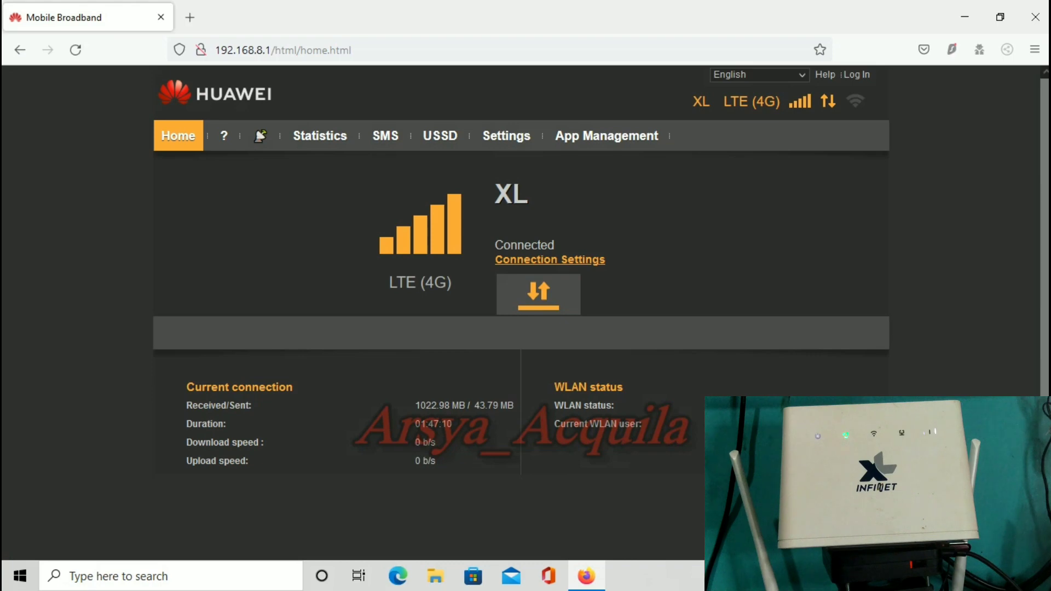
# Step: Log in to the router with its password and dismiss the browser's save-login offer
pyautogui.click(507, 136)
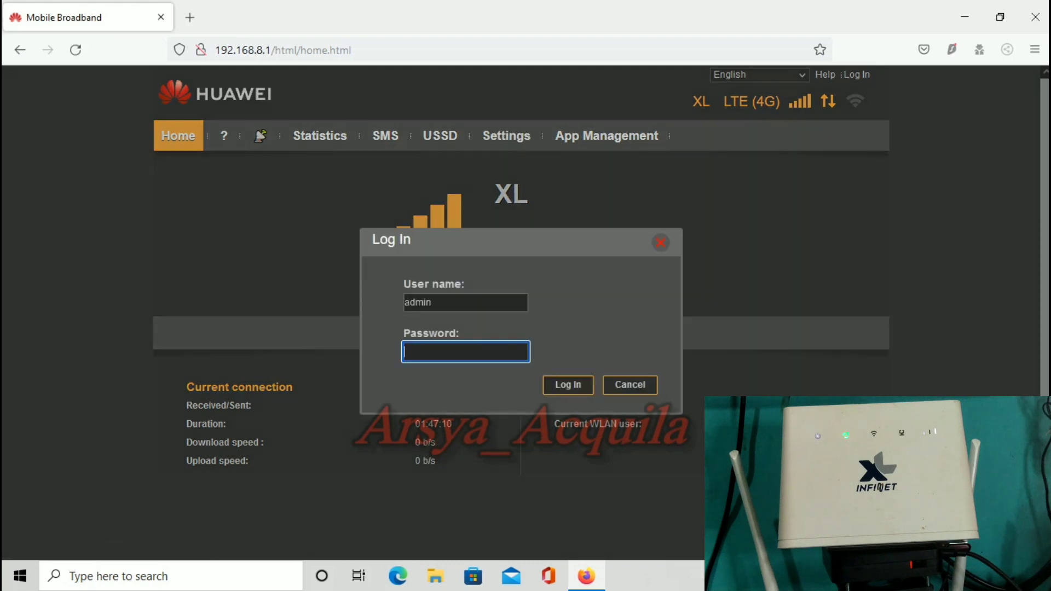
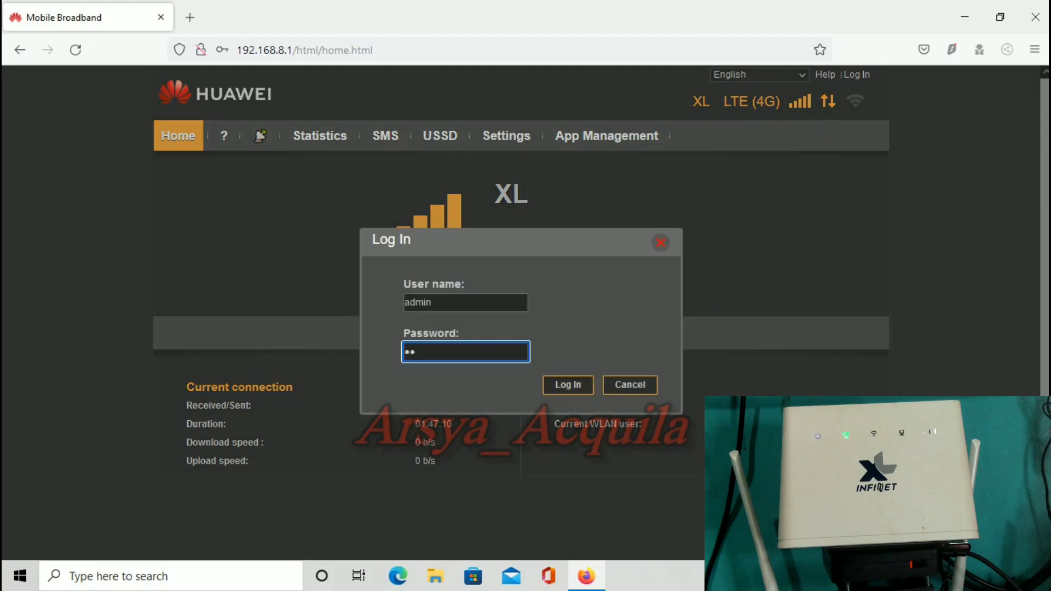
pyautogui.press('Return')
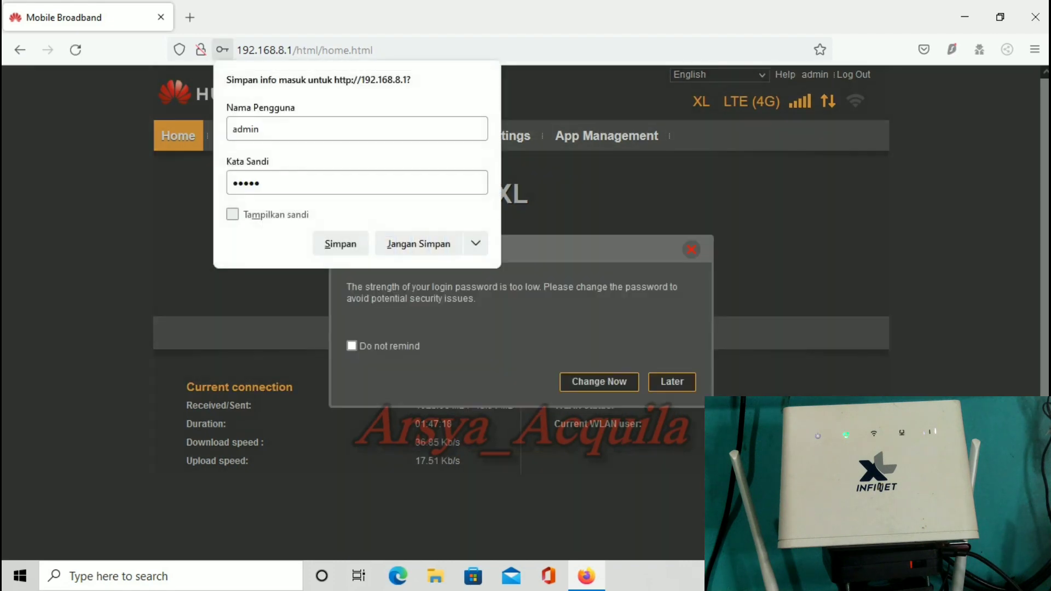
pyautogui.press('Escape')
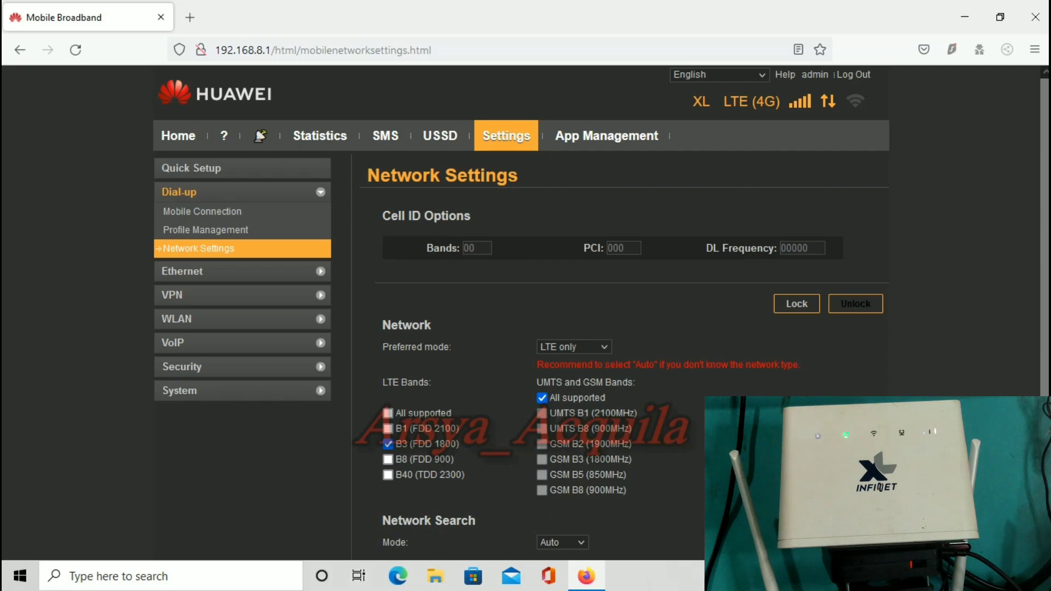
# Step: Toggle All supported and B1 (FDD 2100) off again, leaving only B3 (FDD 1800) checked
pyautogui.scroll(-3, 601, 306)
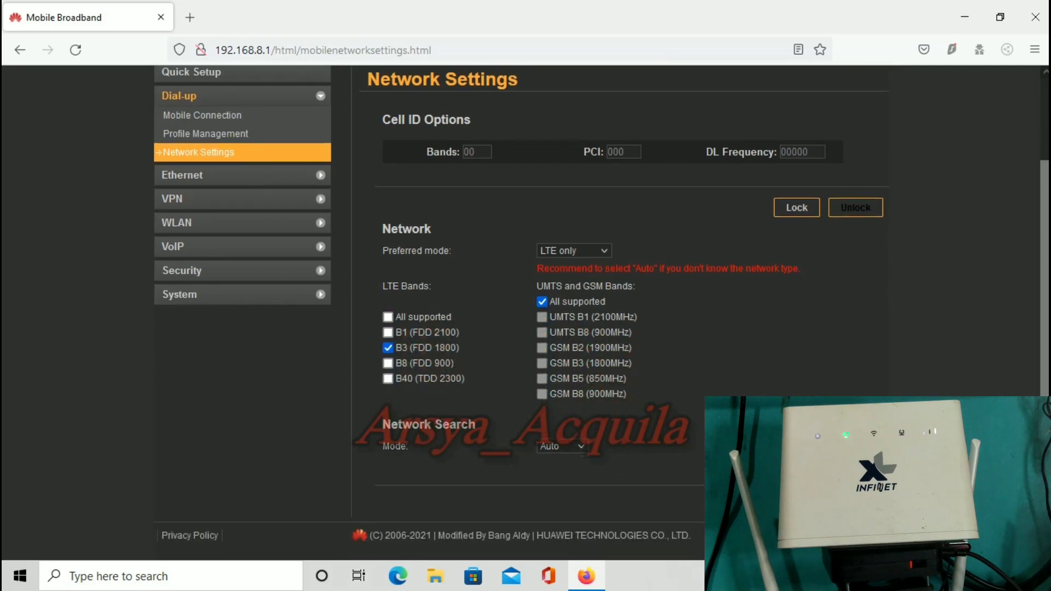
pyautogui.click(388, 317)
pyautogui.click(388, 317)
pyautogui.click(388, 332)
pyautogui.click(387, 332)
pyautogui.scroll(2, 603, 306)
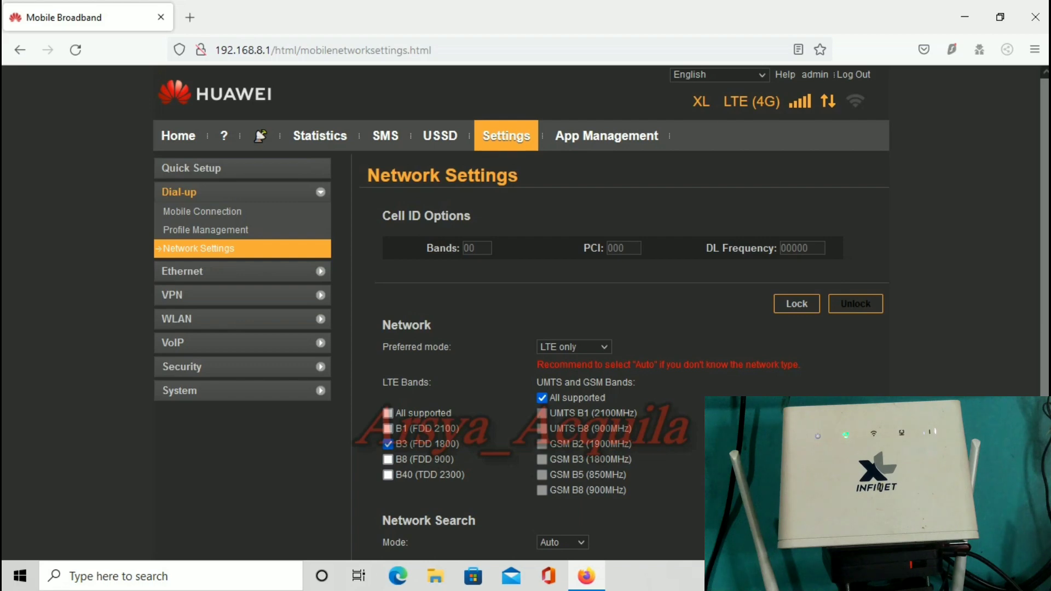
pyautogui.click(179, 390)
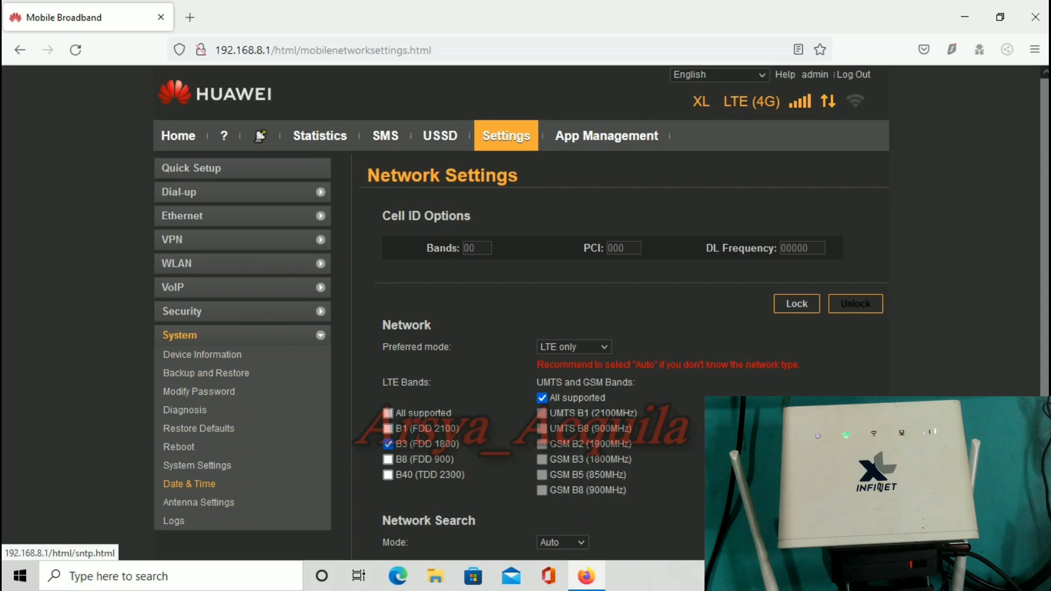
# Step: Review the System Settings' Fix TTL options and IMEI value, leaving everything Off and unchanged
pyautogui.click(197, 465)
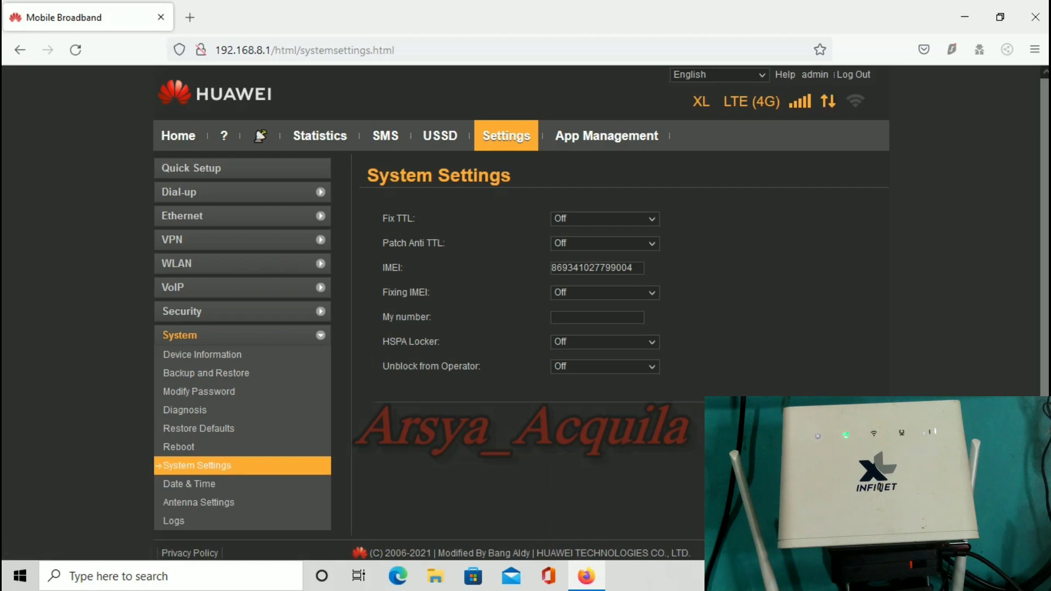
pyautogui.click(605, 219)
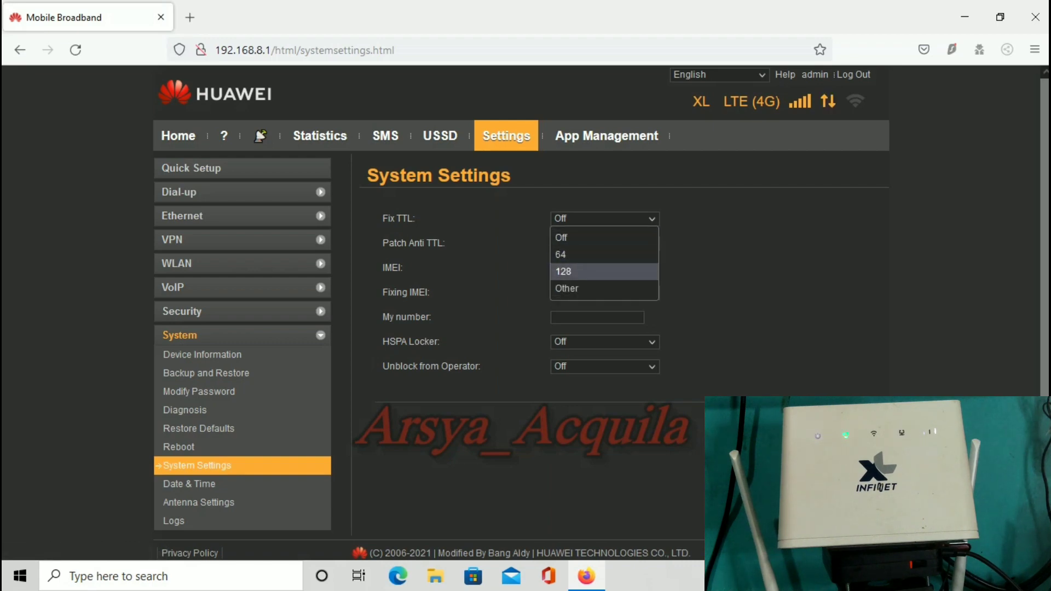
pyautogui.press('Escape')
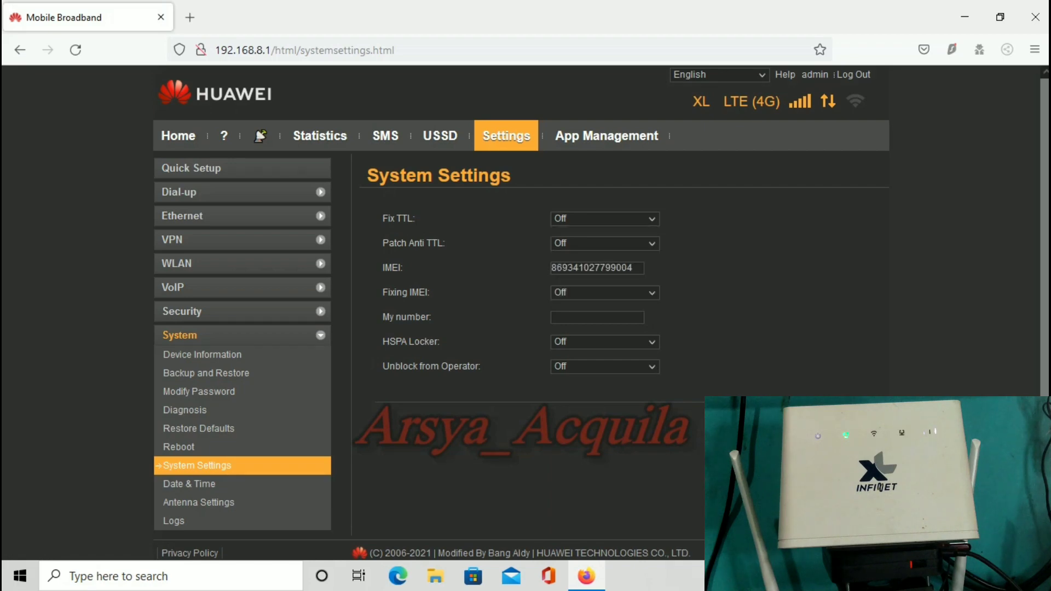
pyautogui.doubleClick(591, 268)
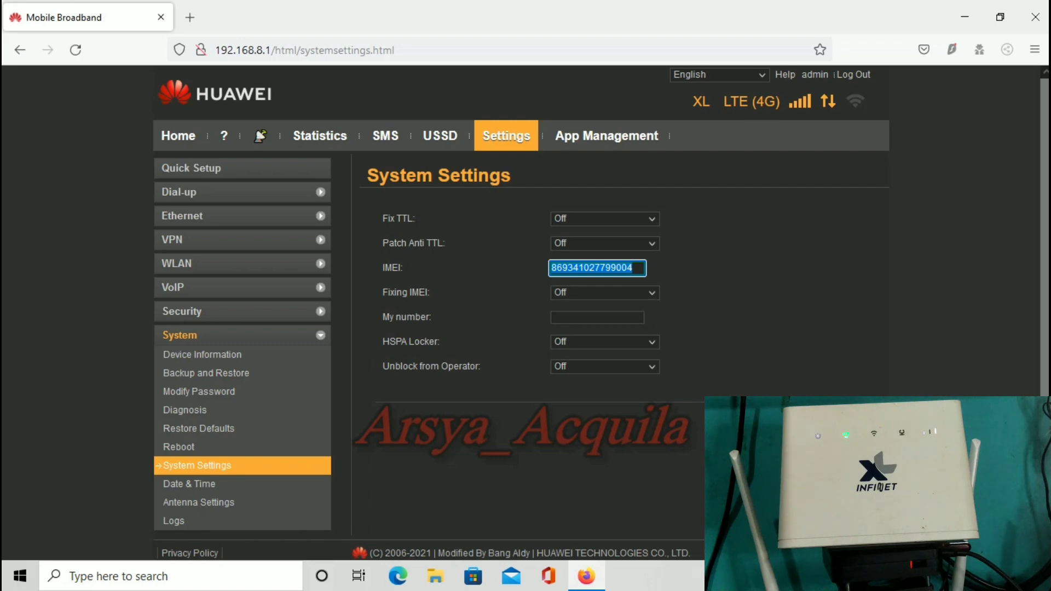
pyautogui.press('Tab')
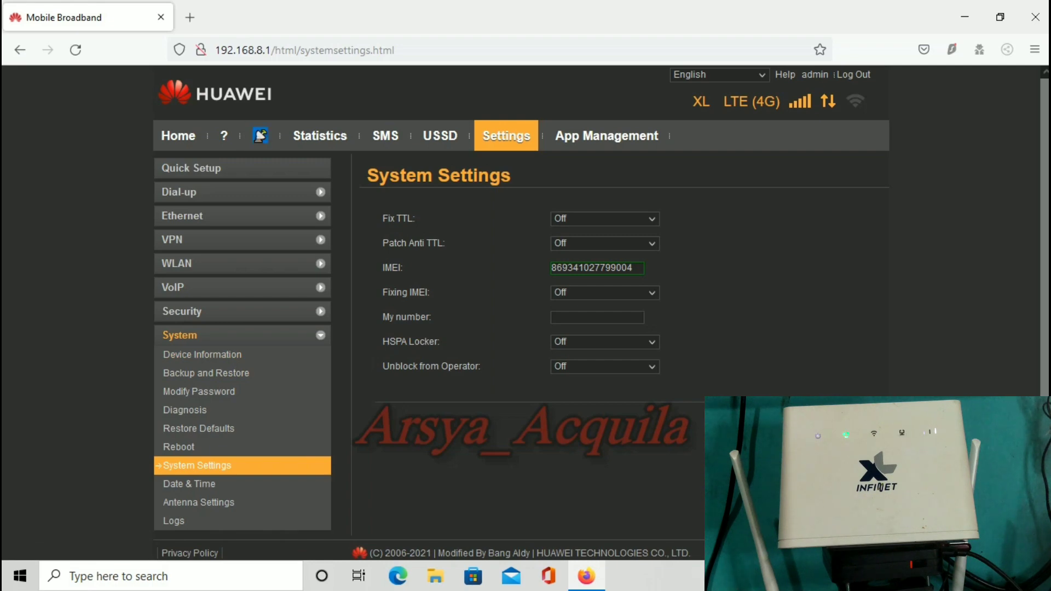
pyautogui.click(260, 135)
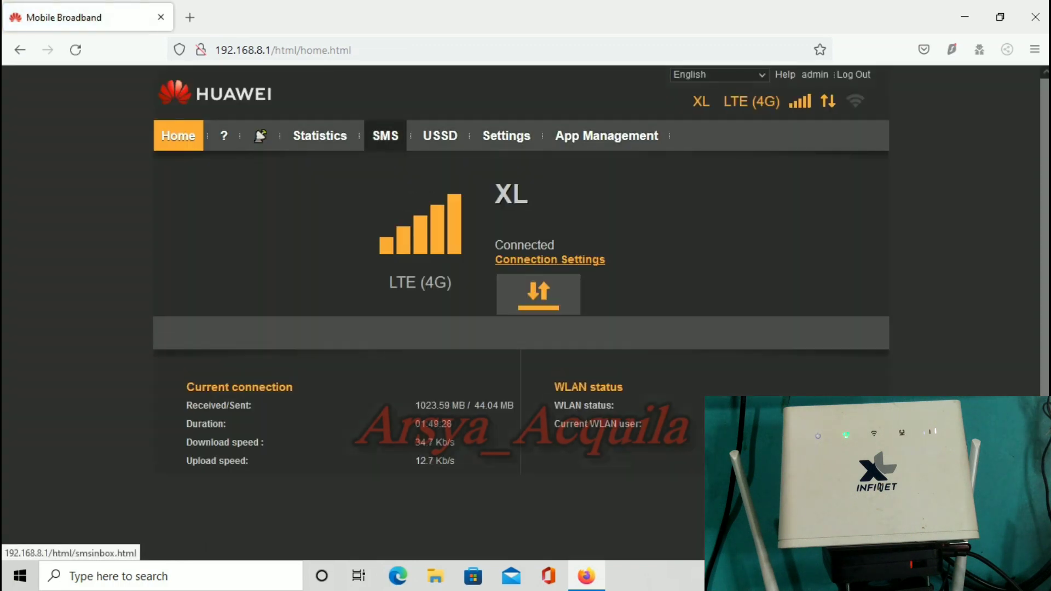
# Step: Browse the SMS inbox, USSD balance and USSD check-services pages, then return to Network Settings
pyautogui.click(385, 135)
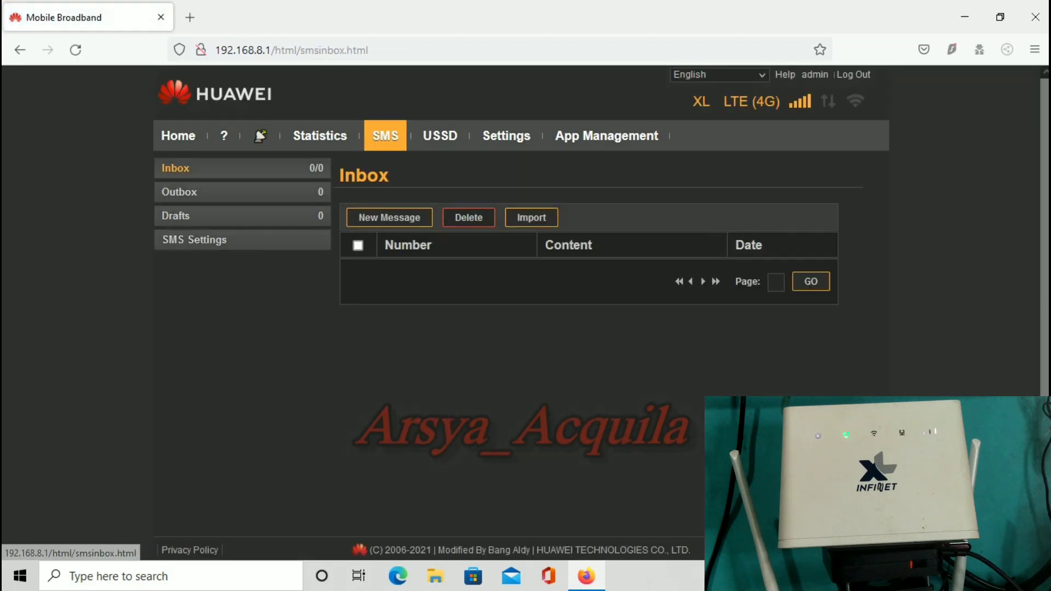
pyautogui.click(440, 135)
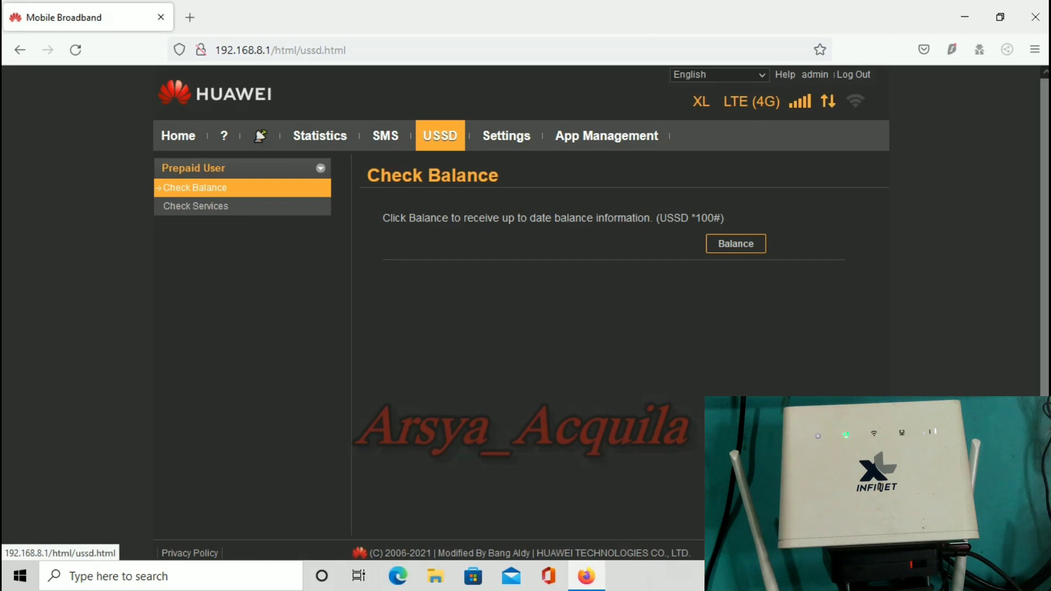
pyautogui.click(196, 206)
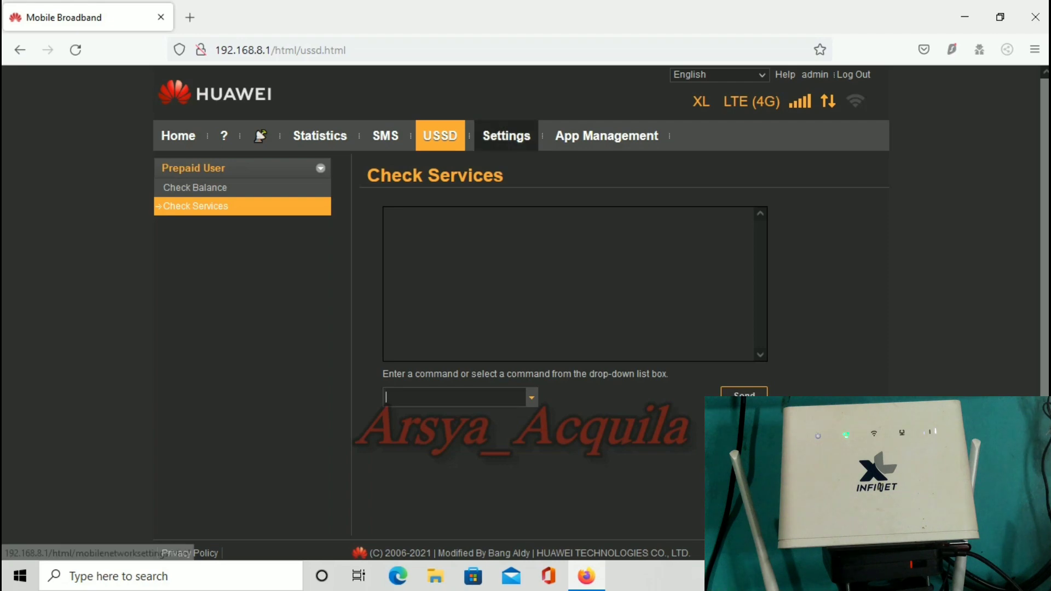
pyautogui.click(507, 135)
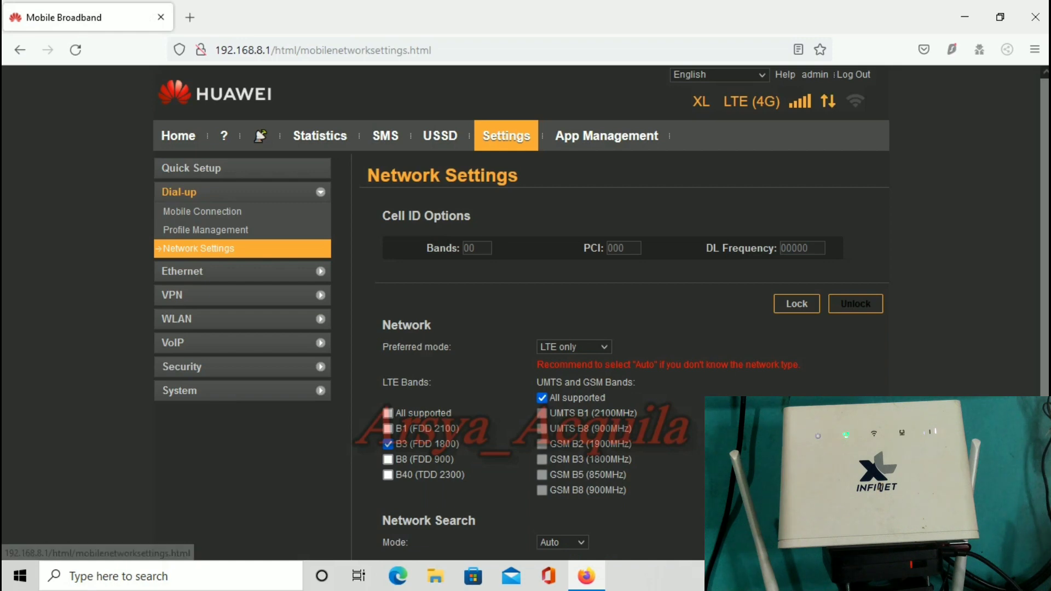
# Step: Look through the VPN settings page and its available connection types
pyautogui.click(181, 295)
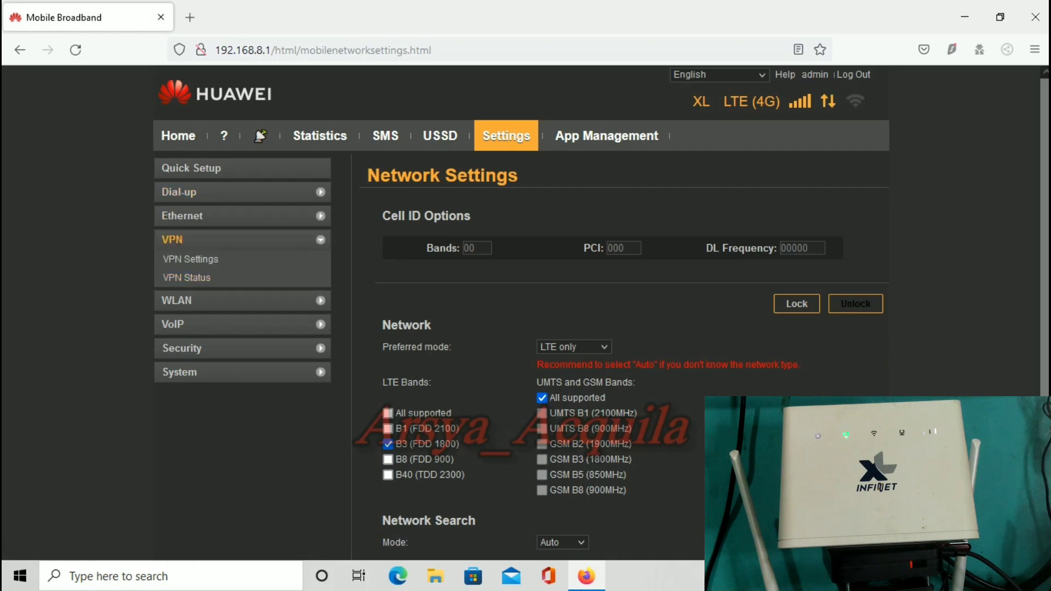
pyautogui.click(191, 259)
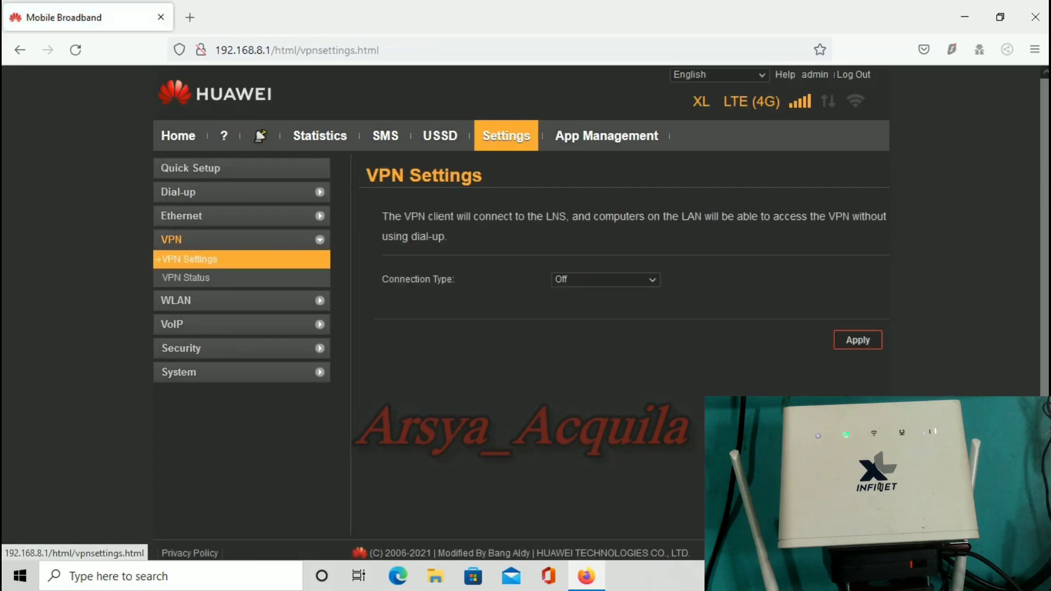
pyautogui.click(605, 280)
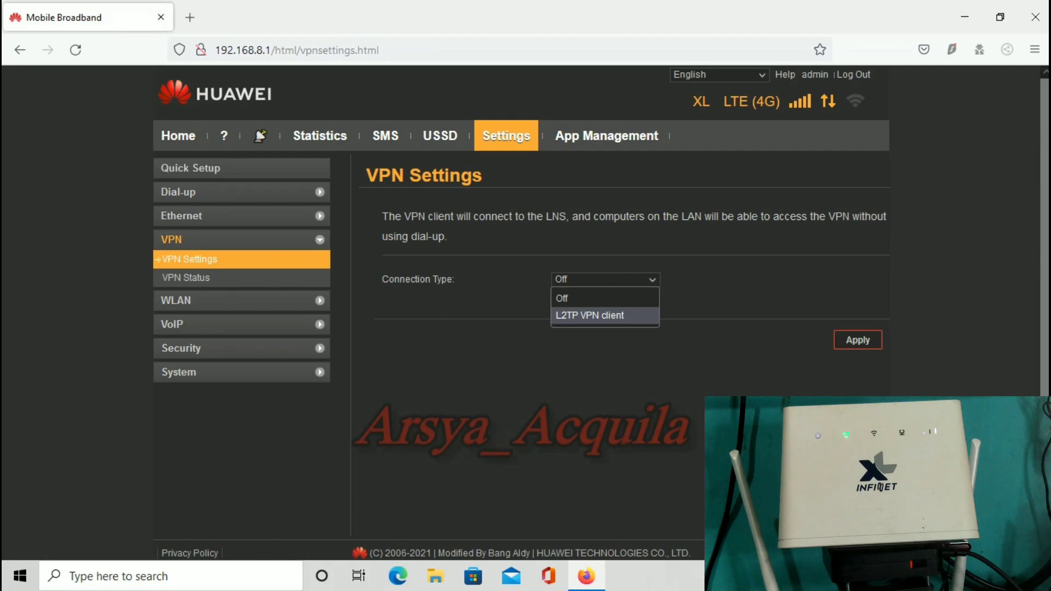
# Step: Open System > Antenna Settings, which shows External antennas 1&2 in use
pyautogui.click(181, 215)
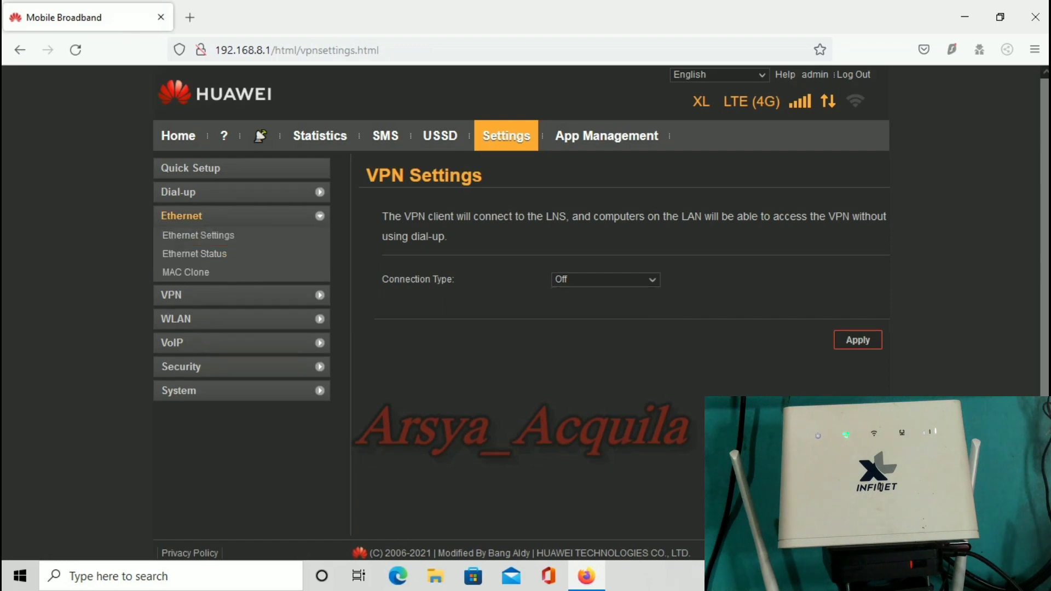
pyautogui.click(180, 391)
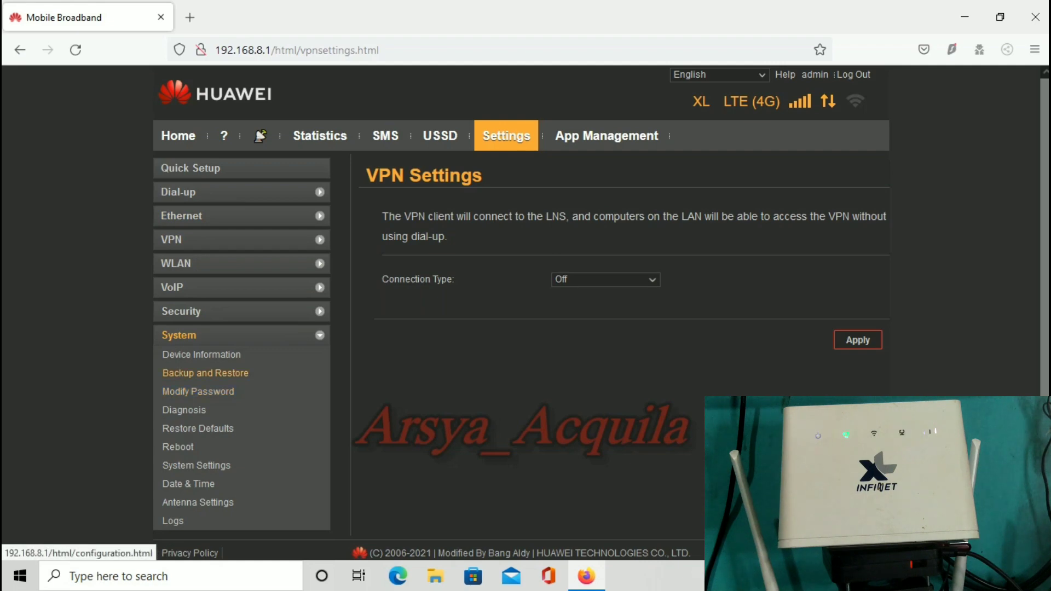
pyautogui.click(198, 502)
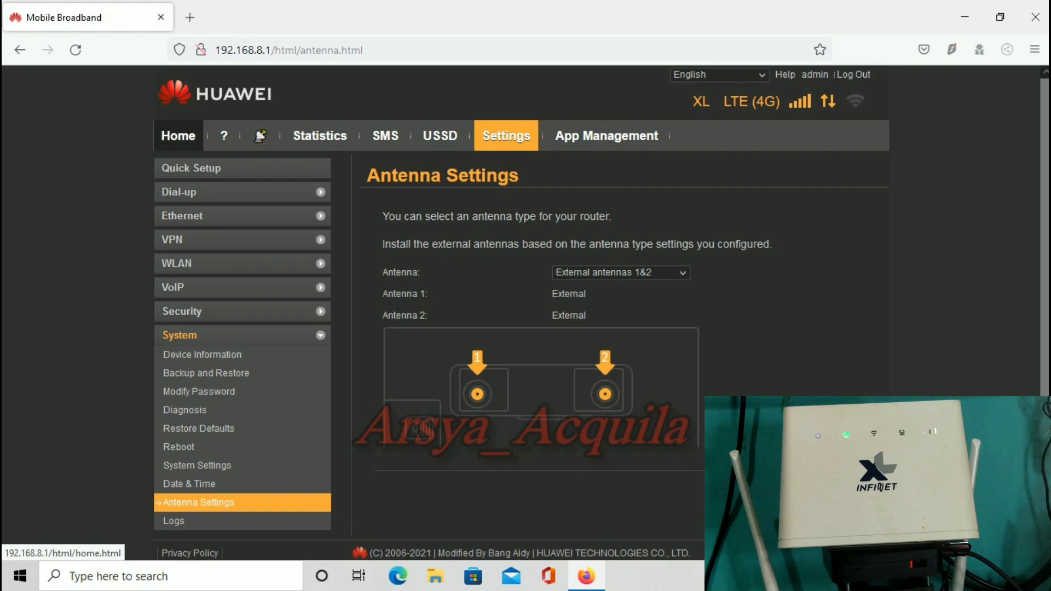
# Step: Return to the home page, then reopen Network Settings with B3 (FDD 1800) checked
pyautogui.click(178, 136)
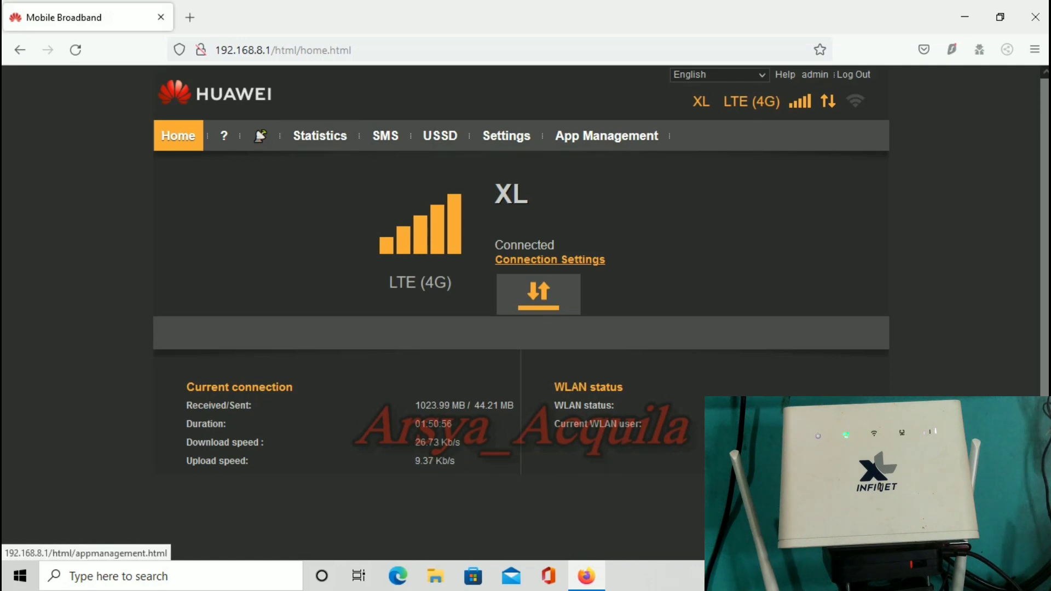
pyautogui.click(506, 136)
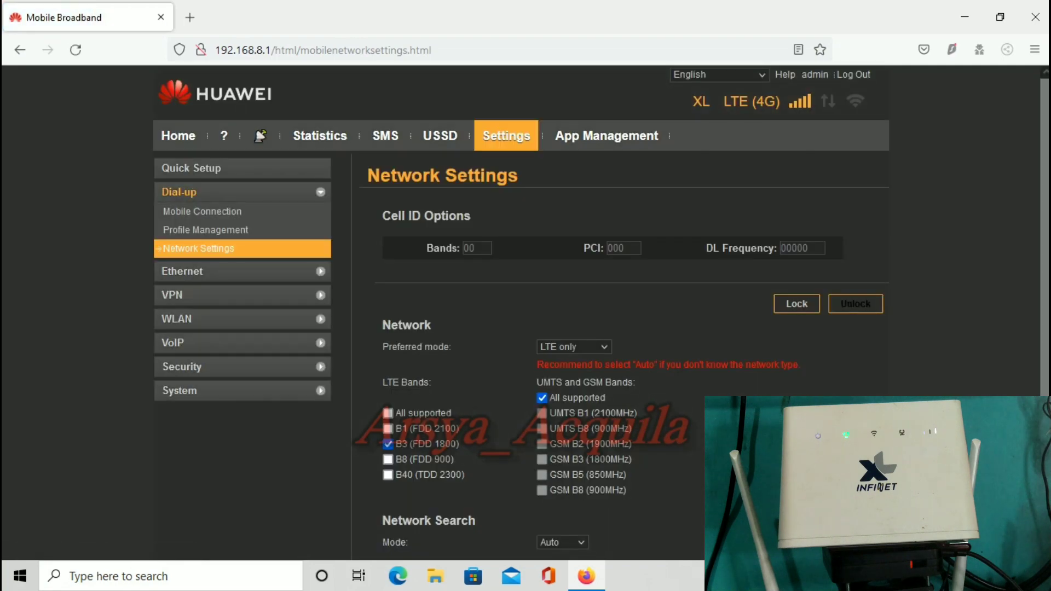
# Step: Replace B3 (FDD 1800) with B8 (FDD 900) in the LTE band lock and confirm it
pyautogui.click(389, 444)
pyautogui.click(388, 460)
pyautogui.scroll(-3, 526, 301)
pyautogui.click(856, 503)
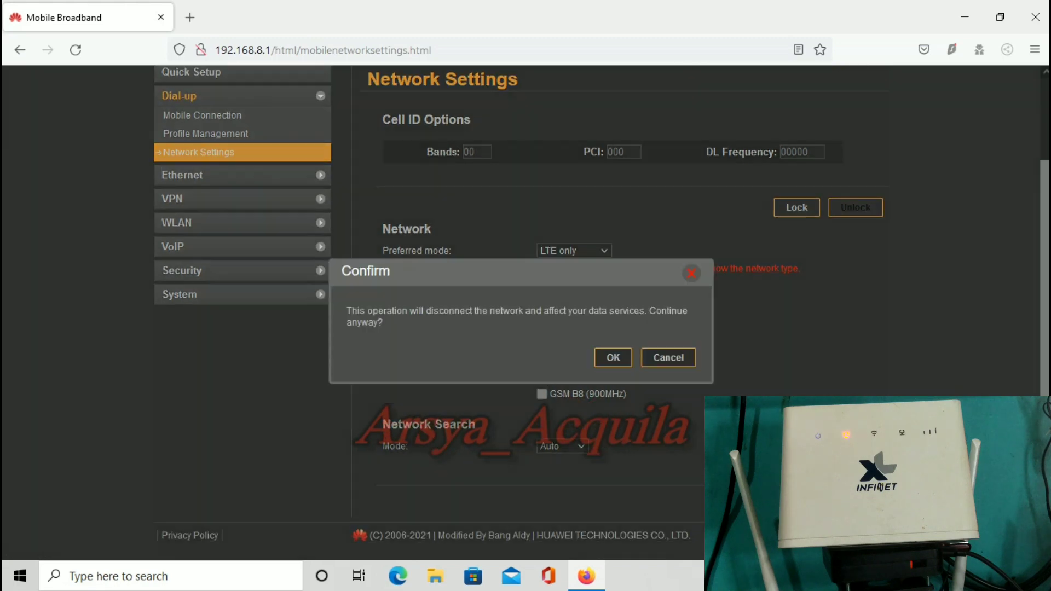
pyautogui.click(613, 357)
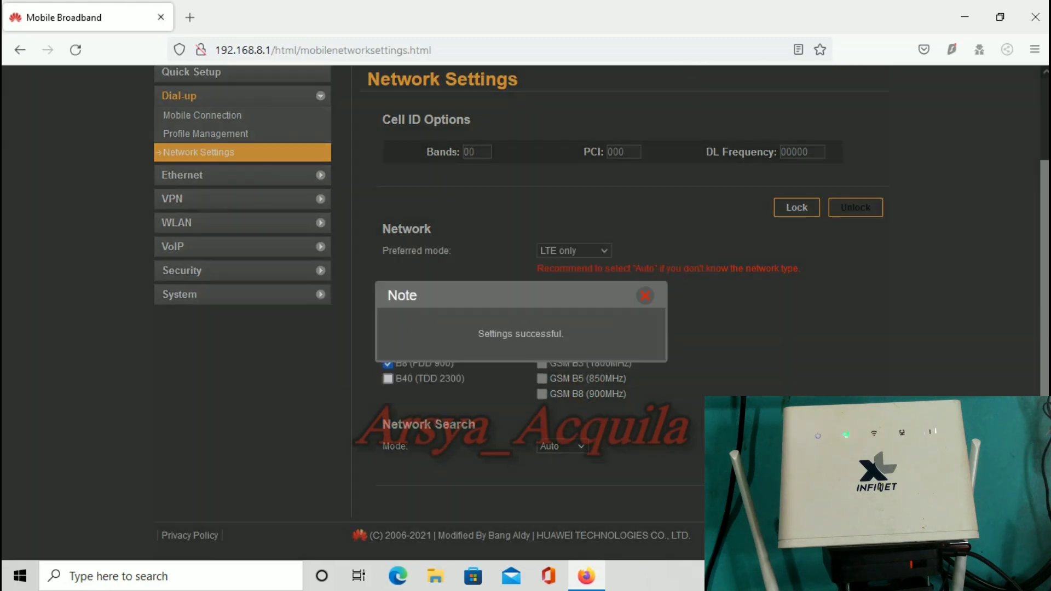
pyautogui.scroll(3, 525, 301)
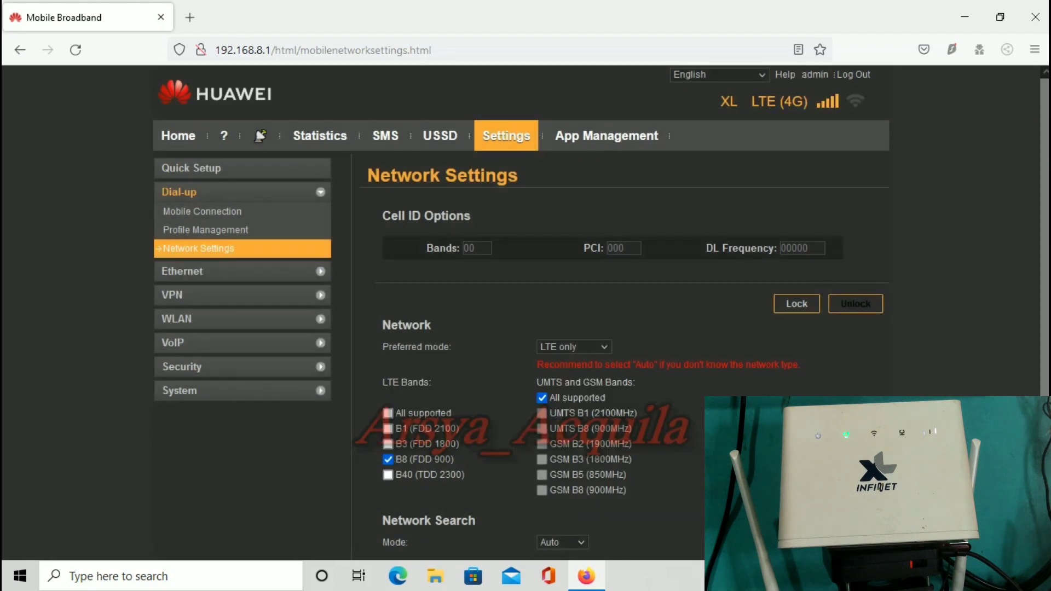
pyautogui.click(261, 135)
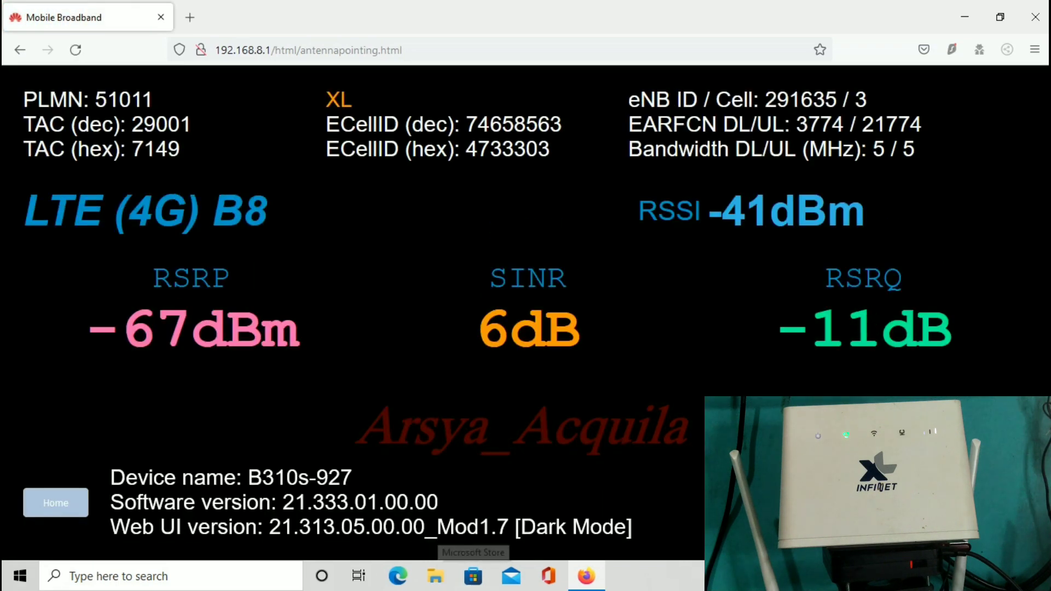
# Step: Highlight the B8 band label in the signal readings, then return to the home page
pyautogui.moveTo(212, 210); pyautogui.dragTo(268, 211)
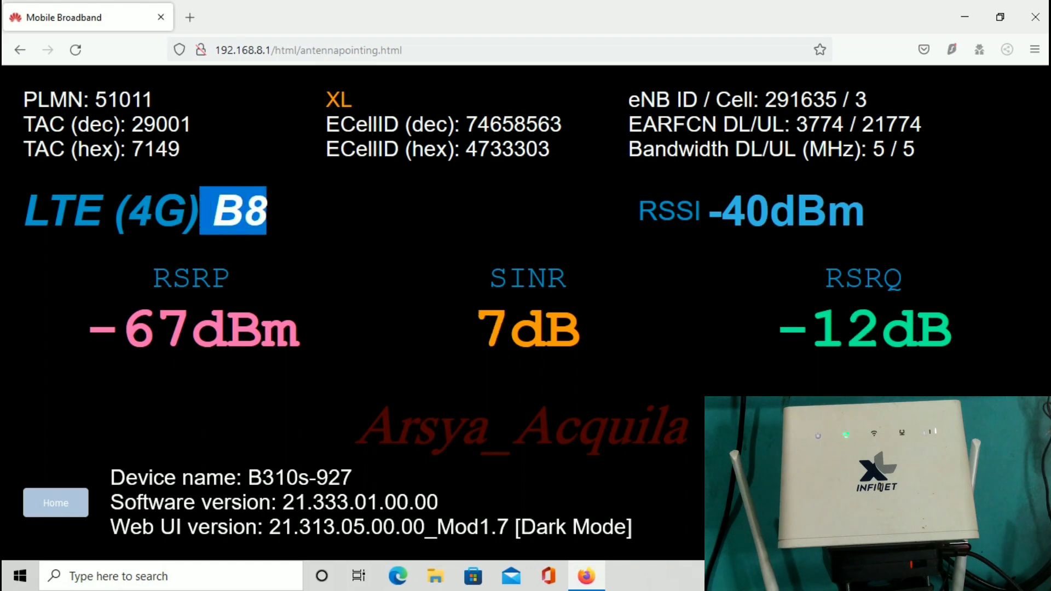
pyautogui.click(55, 502)
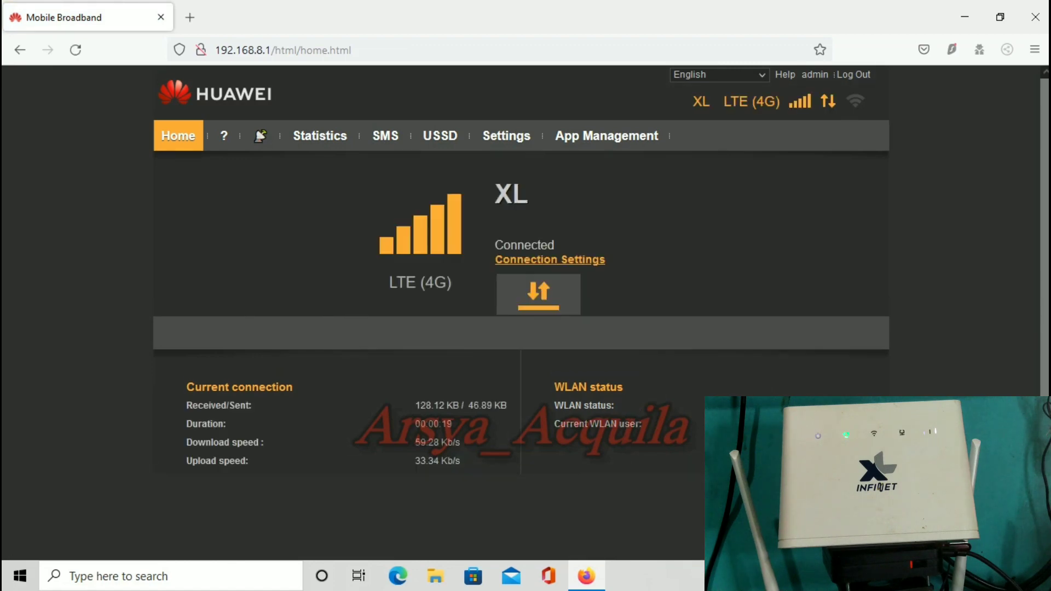
# Step: Switch the LTE band lock from B8 back to B3 (FDD 1800) and confirm it
pyautogui.click(506, 135)
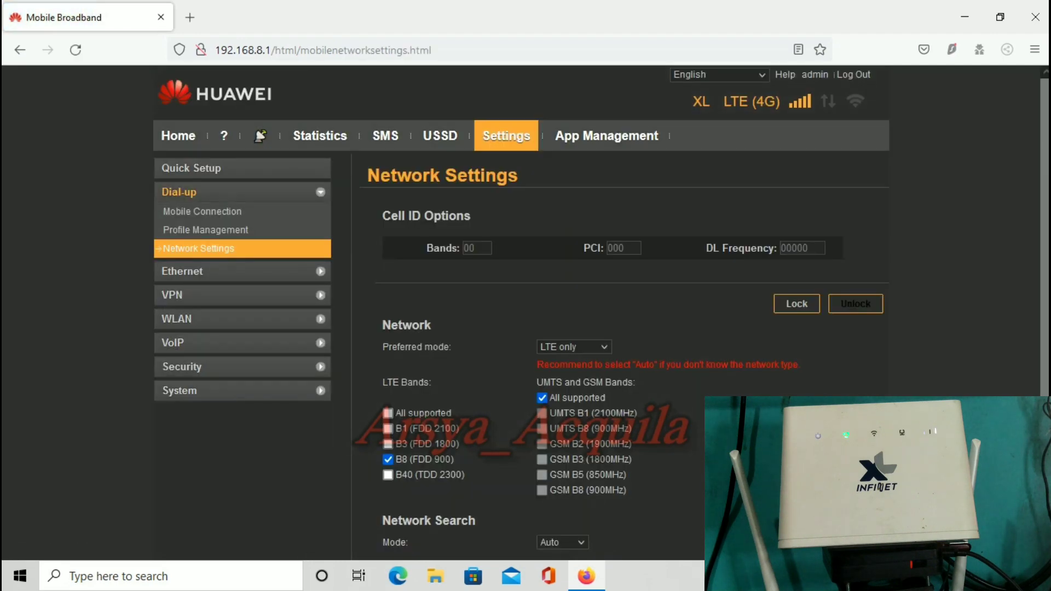
pyautogui.click(388, 444)
pyautogui.scroll(-2, 526, 307)
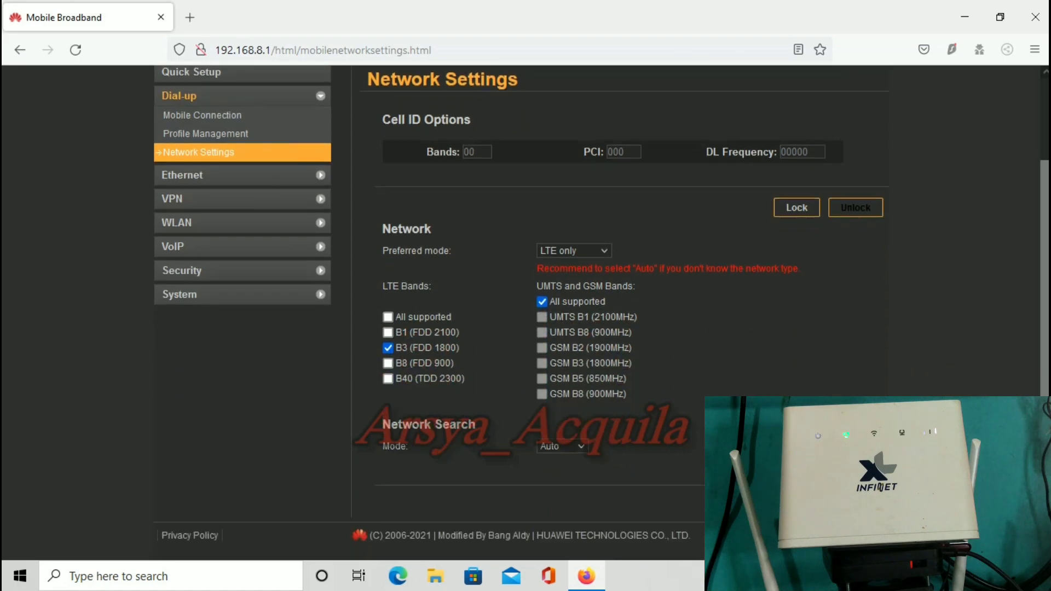
pyautogui.press('Return')
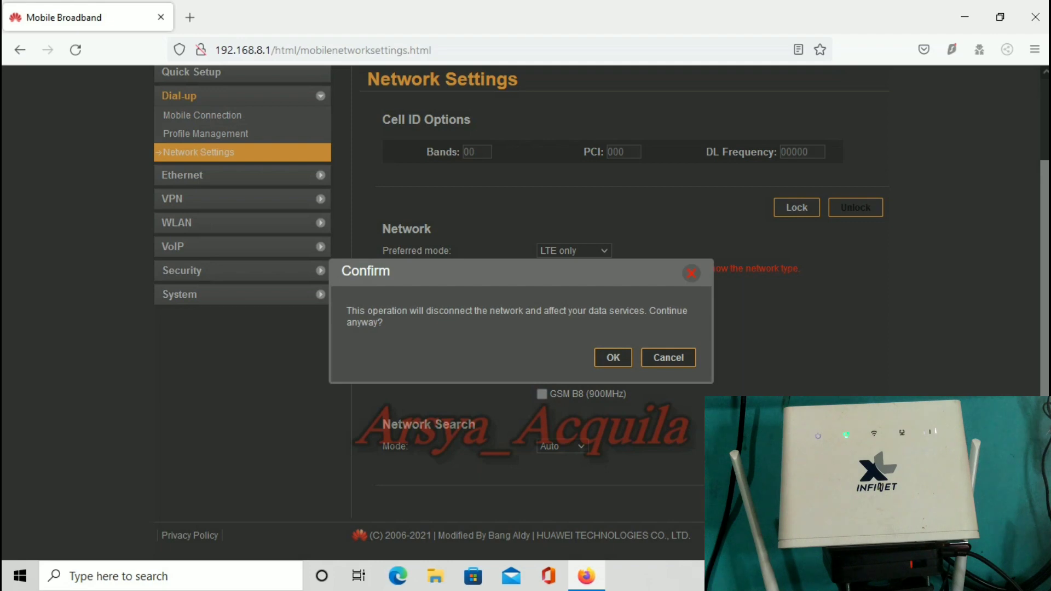
pyautogui.press('Return')
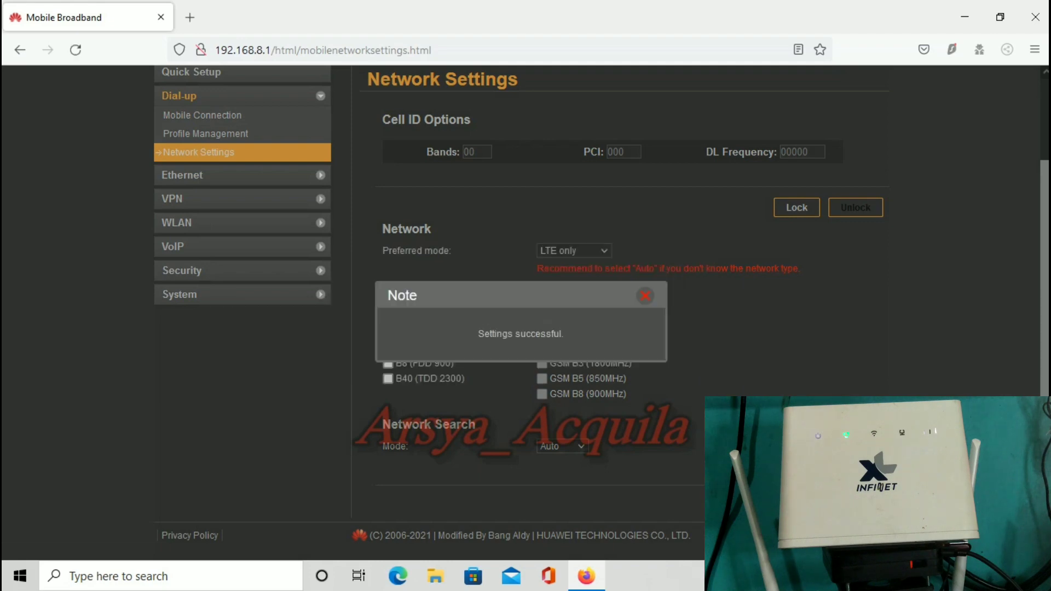
pyautogui.scroll(2, 526, 307)
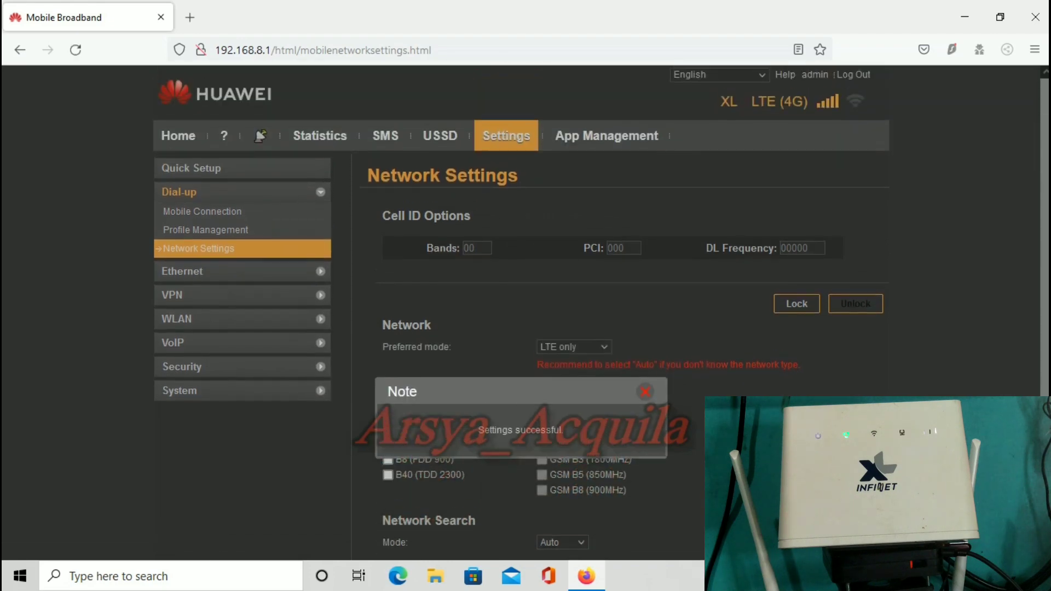
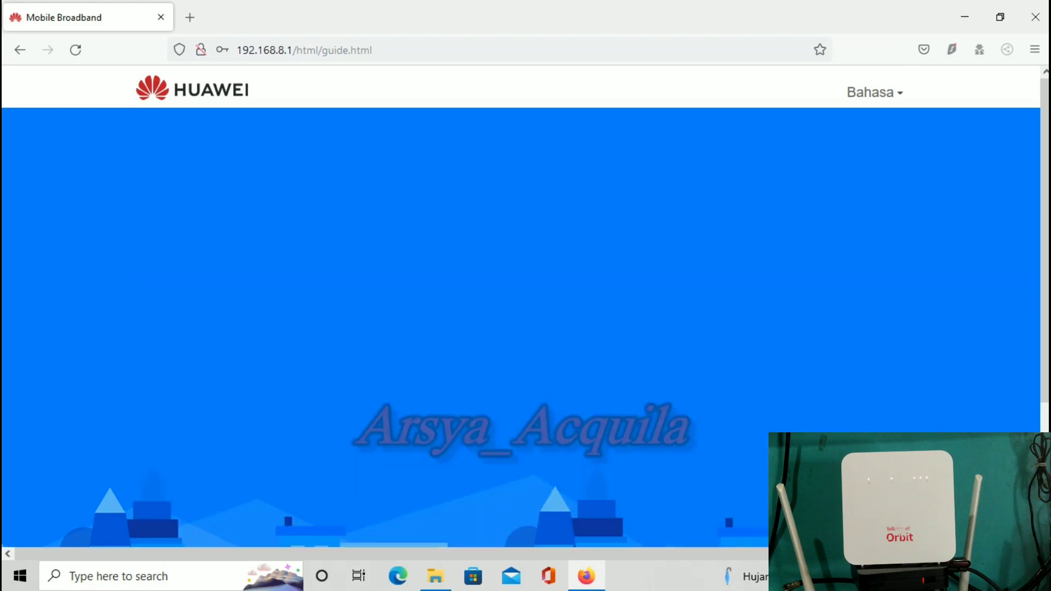
# Step: Accept the tselhome-E880 Wi-Fi name, enter a new device login password, and finish setup
pyautogui.scroll(-3, 521, 306)
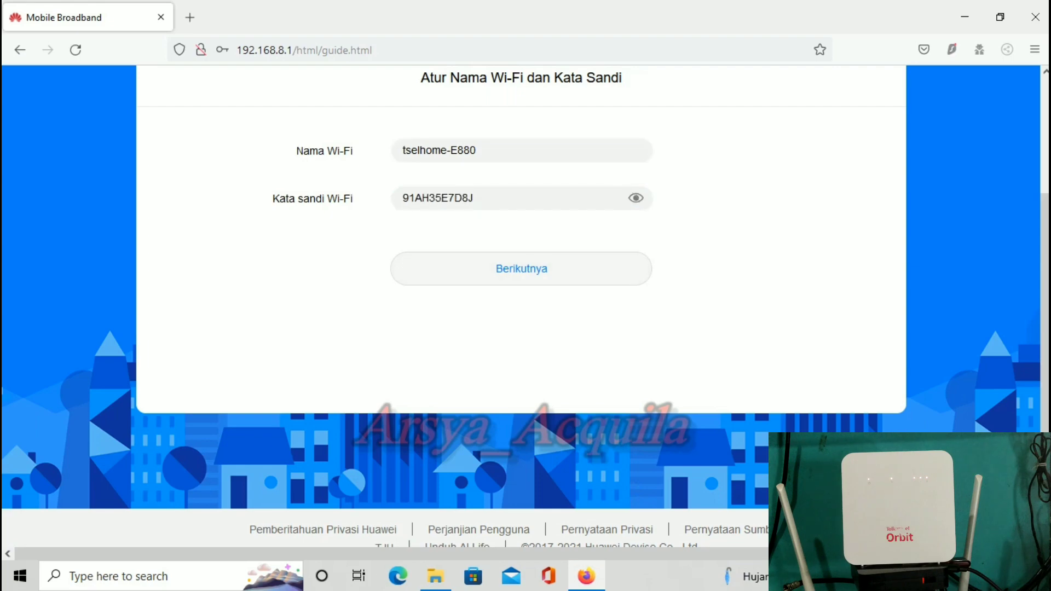
pyautogui.press('Return')
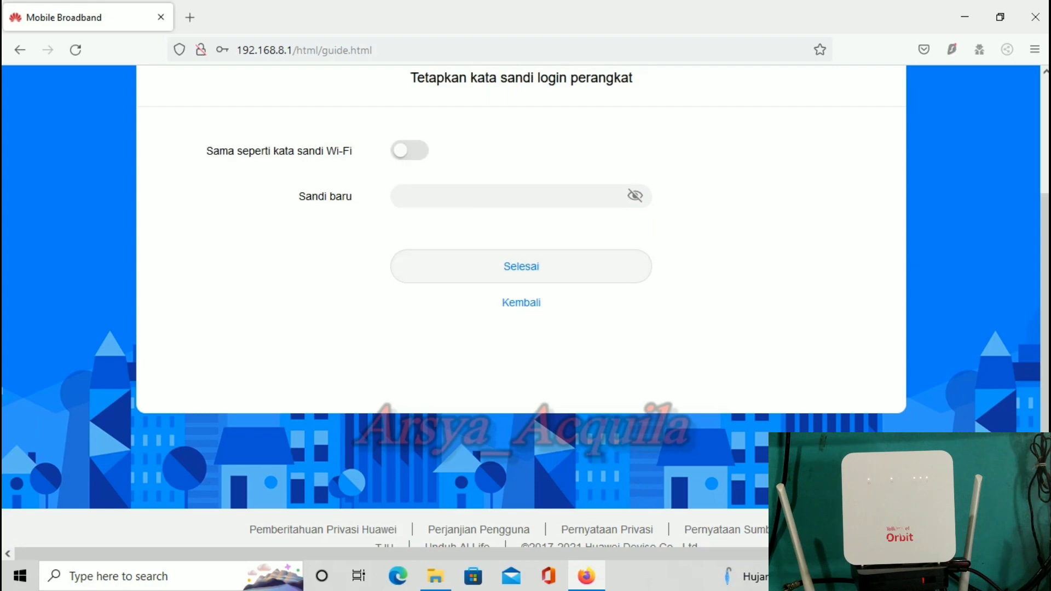
pyautogui.scroll(3, 522, 307)
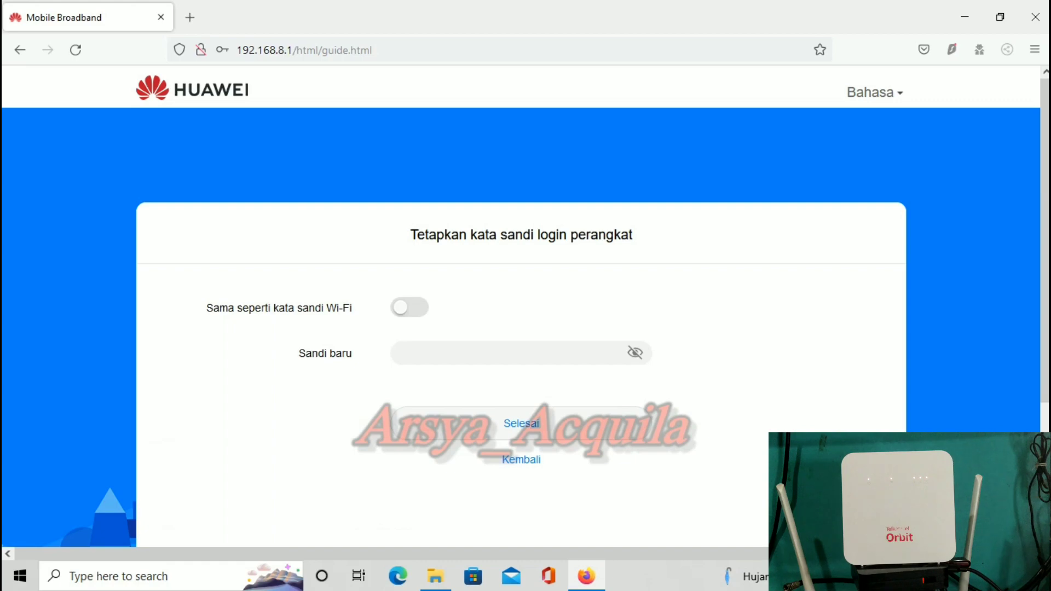
pyautogui.click(493, 352)
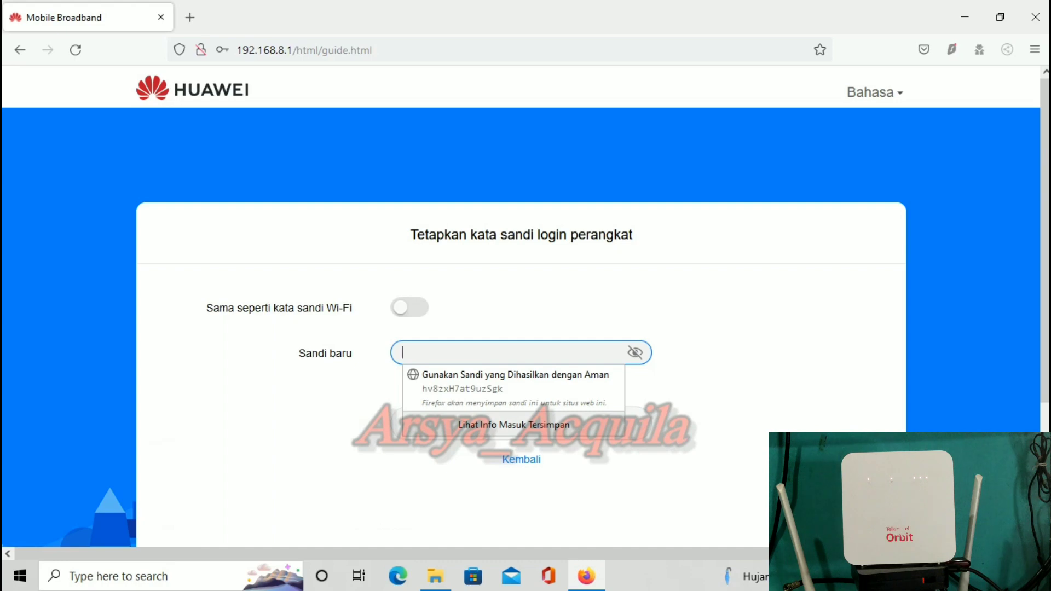
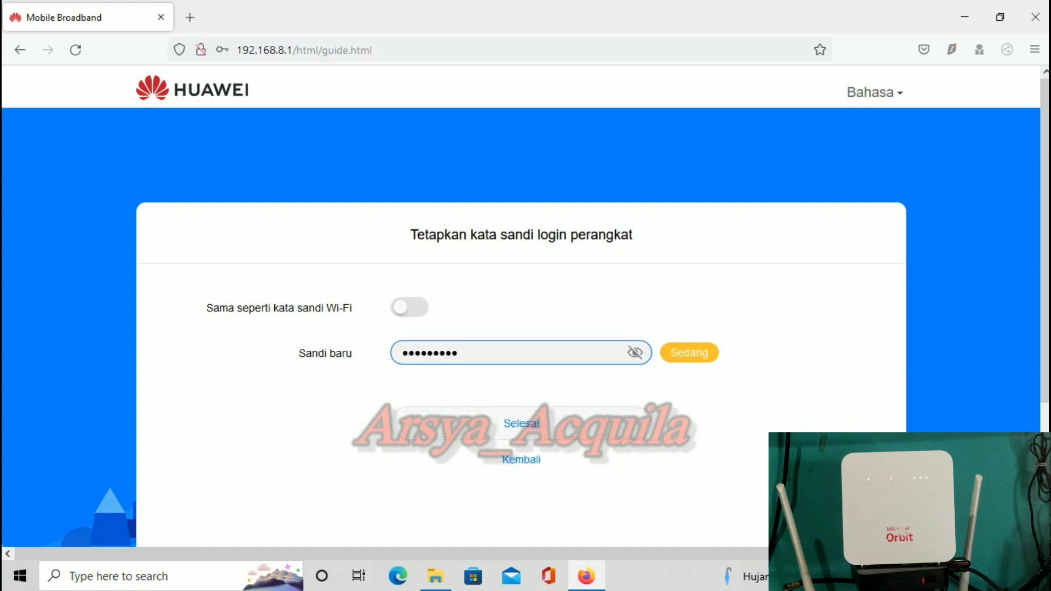
pyautogui.press('Return')
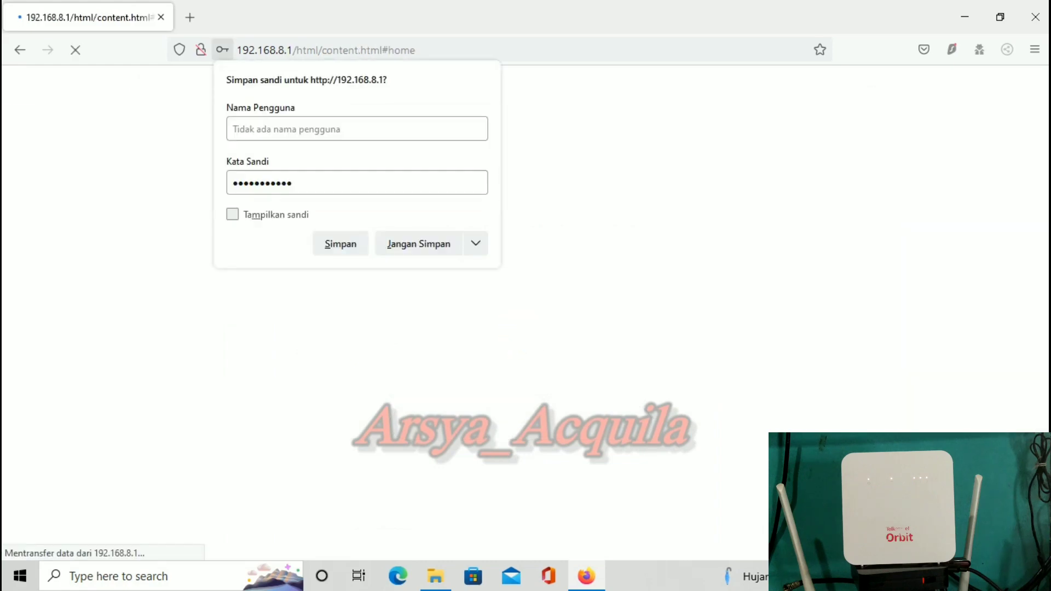
# Step: Decline Firefox's offer to save the password and open Pengaturan Jaringan from the dashboard
pyautogui.click(419, 244)
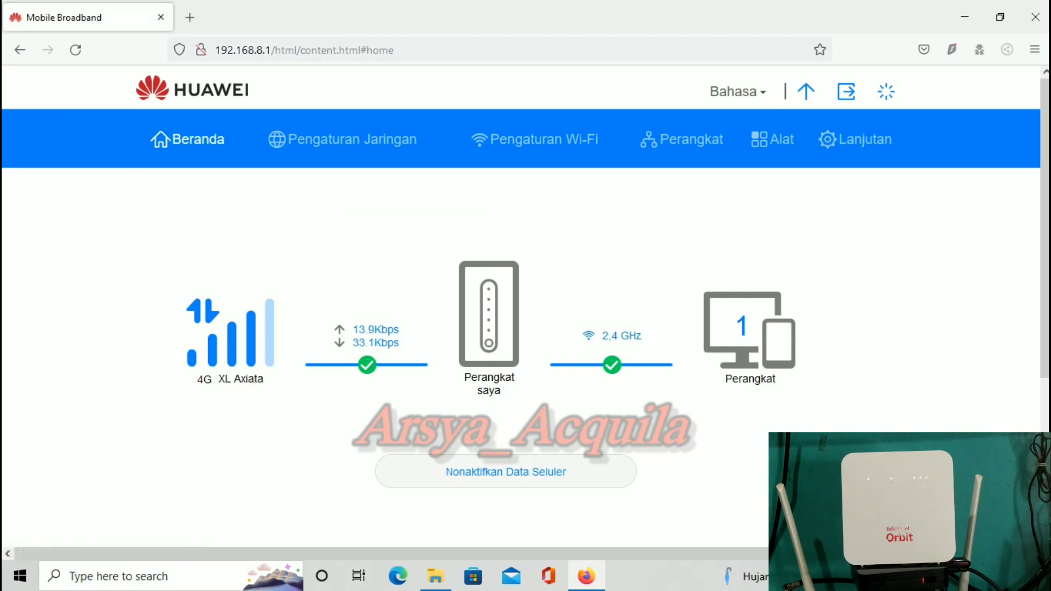
pyautogui.scroll(-1, 526, 306)
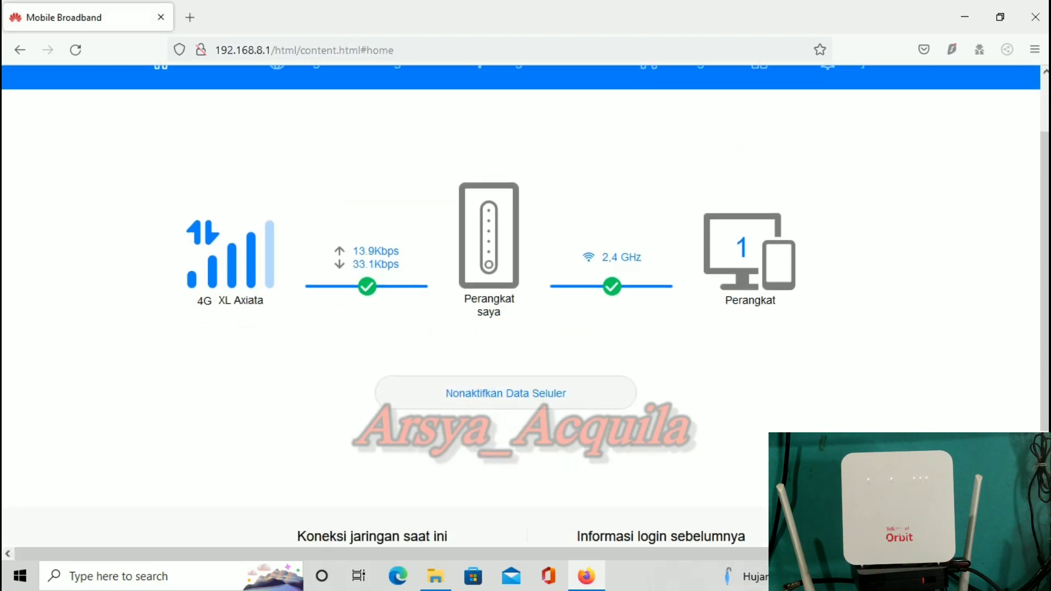
pyautogui.scroll(-2, 525, 307)
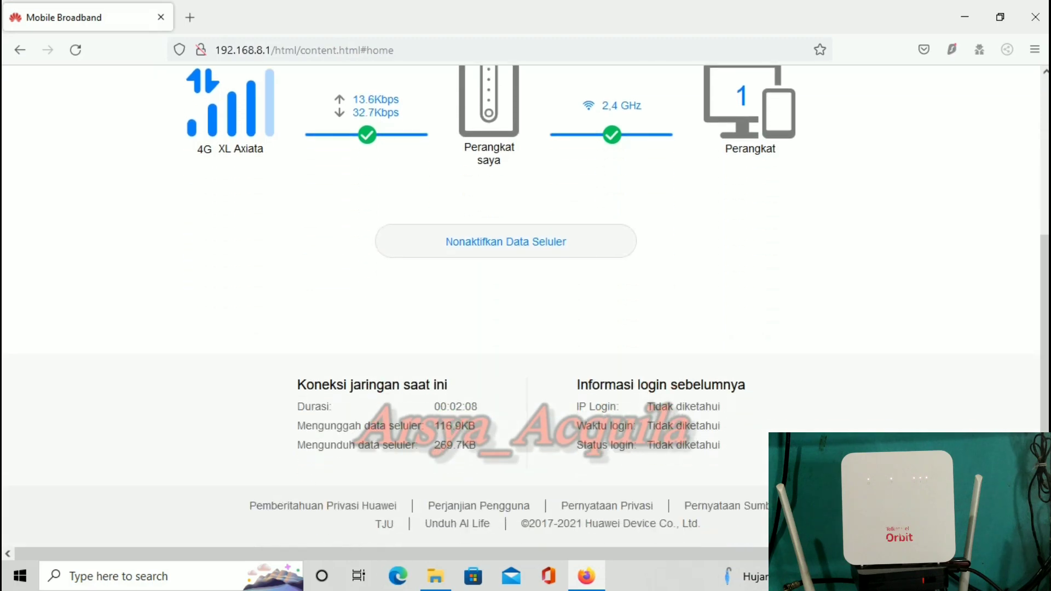
pyautogui.scroll(3, 526, 307)
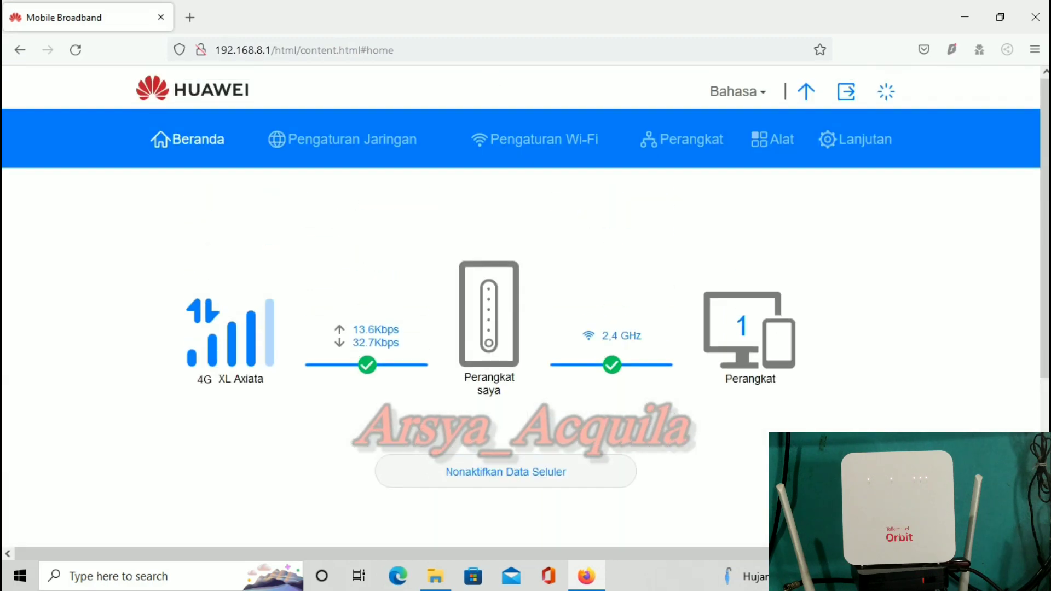
pyautogui.click(335, 139)
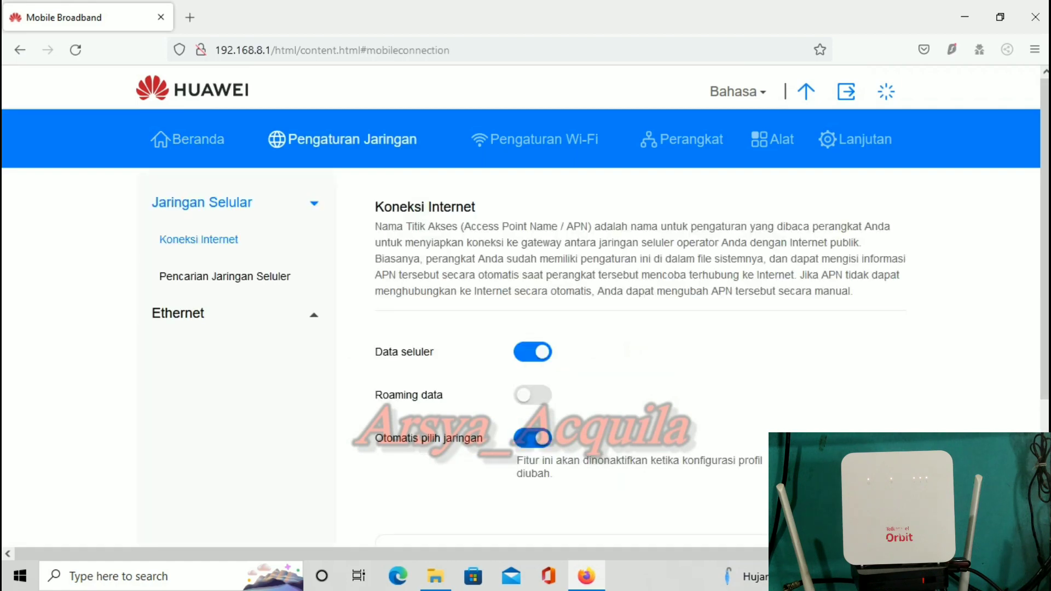
# Step: Open Pencarian Jaringan Seluler and leave the preferred network mode on 4G saja
pyautogui.click(225, 276)
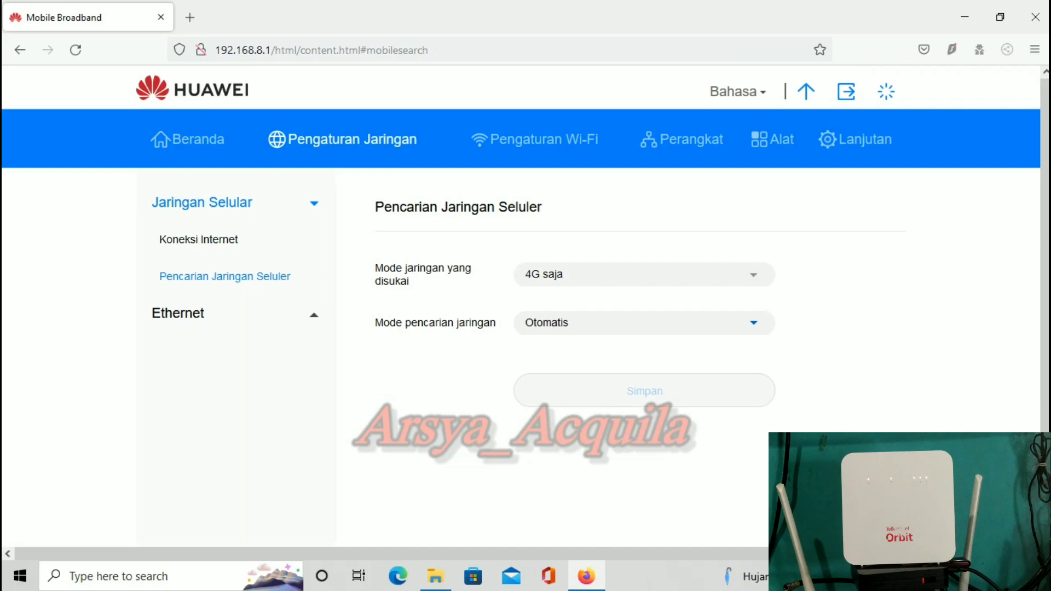
pyautogui.click(644, 274)
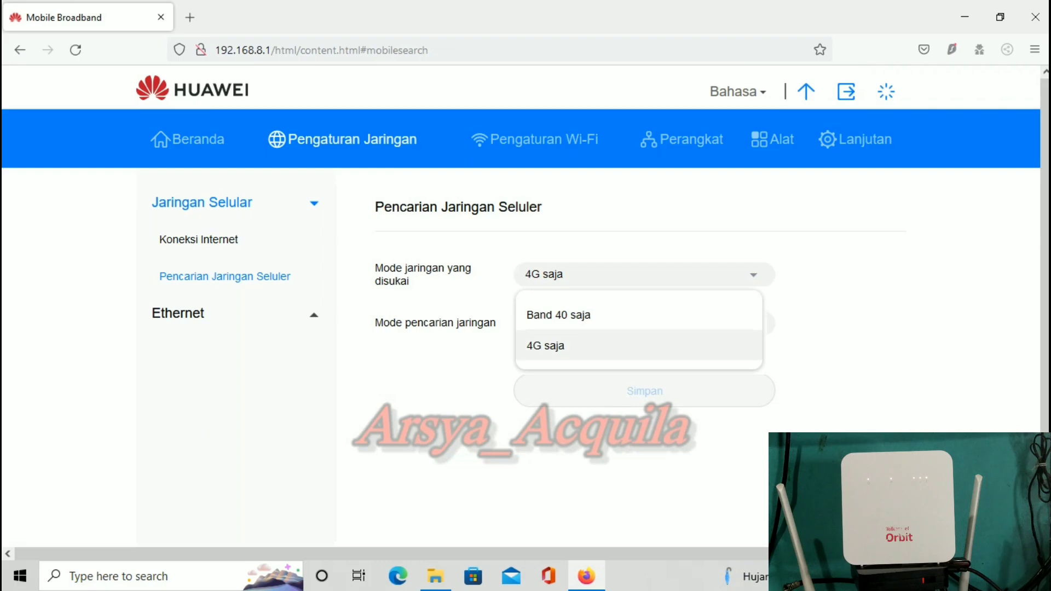
pyautogui.click(545, 346)
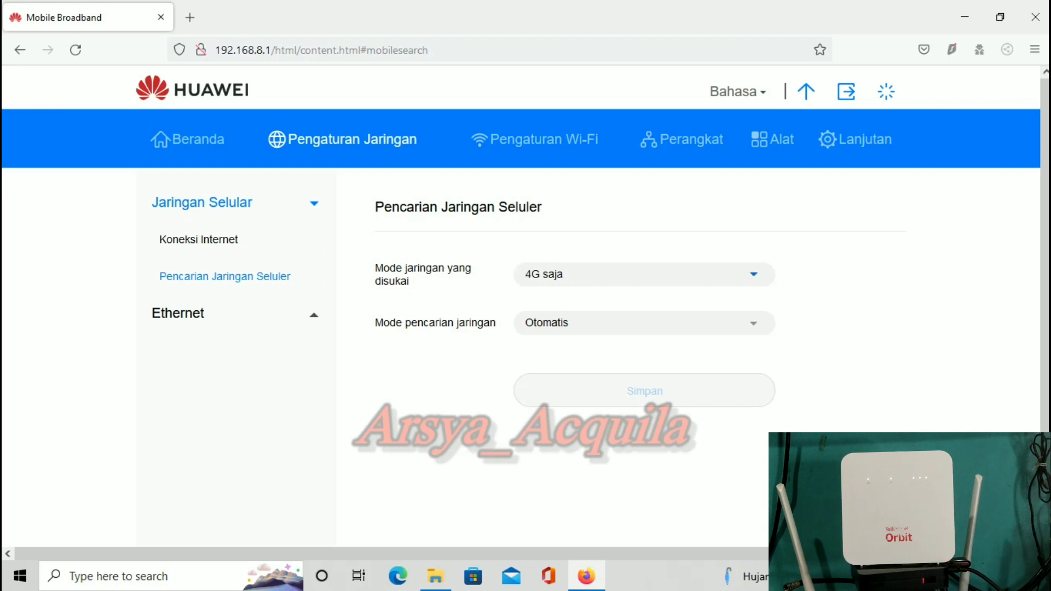
pyautogui.click(754, 275)
pyautogui.click(545, 345)
# Step: Check Pengaturan Ethernet (Otomatis, MTU 1480) and Status Ethernet, then open Pengaturan Wi-Fi
pyautogui.click(178, 313)
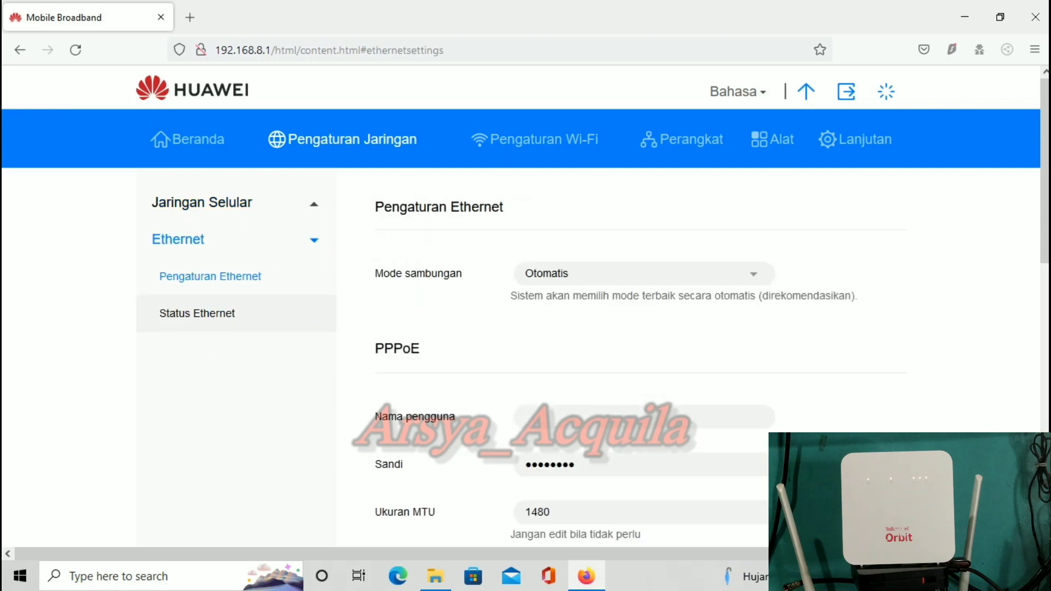
pyautogui.scroll(-5, 526, 306)
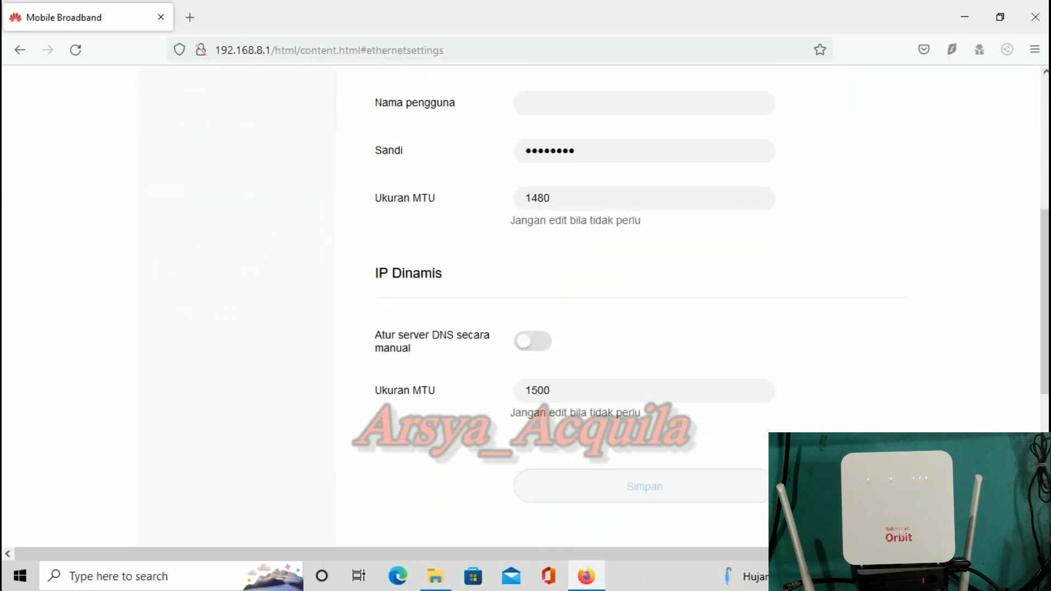
pyautogui.scroll(4, 526, 306)
pyautogui.click(197, 234)
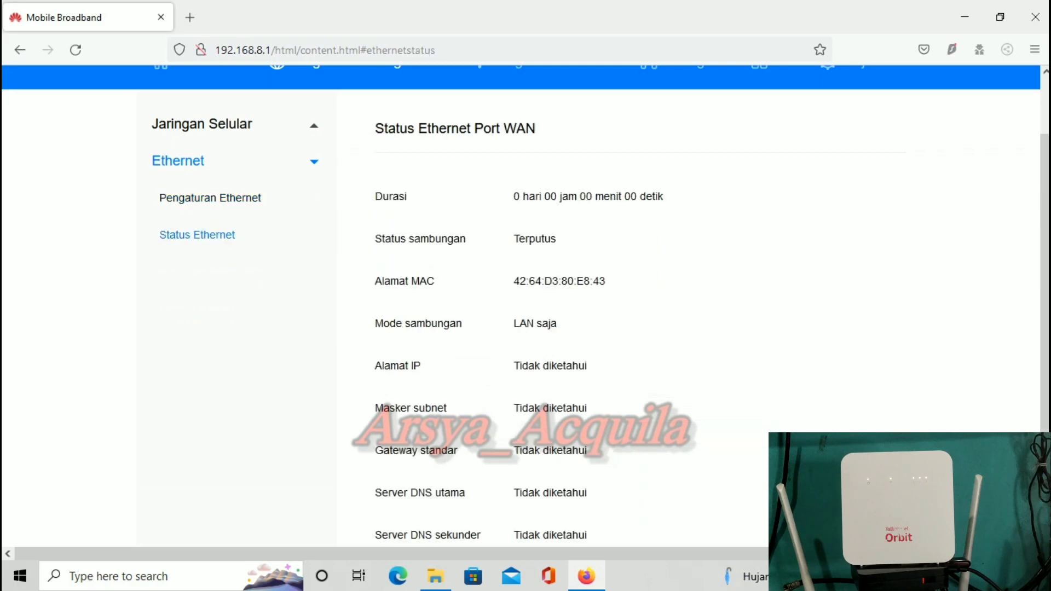
pyautogui.scroll(2, 526, 307)
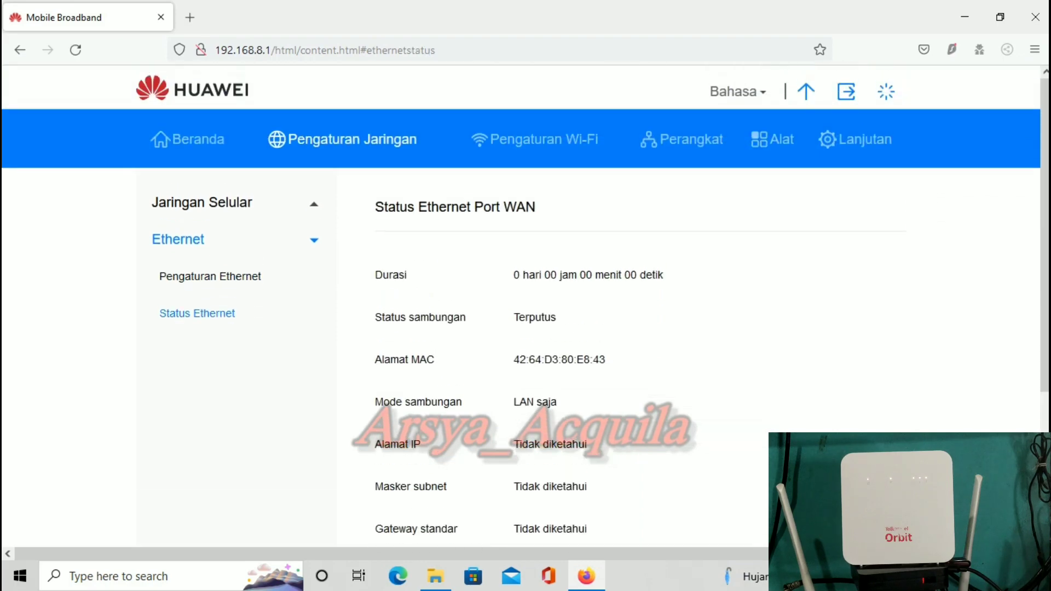
pyautogui.click(534, 139)
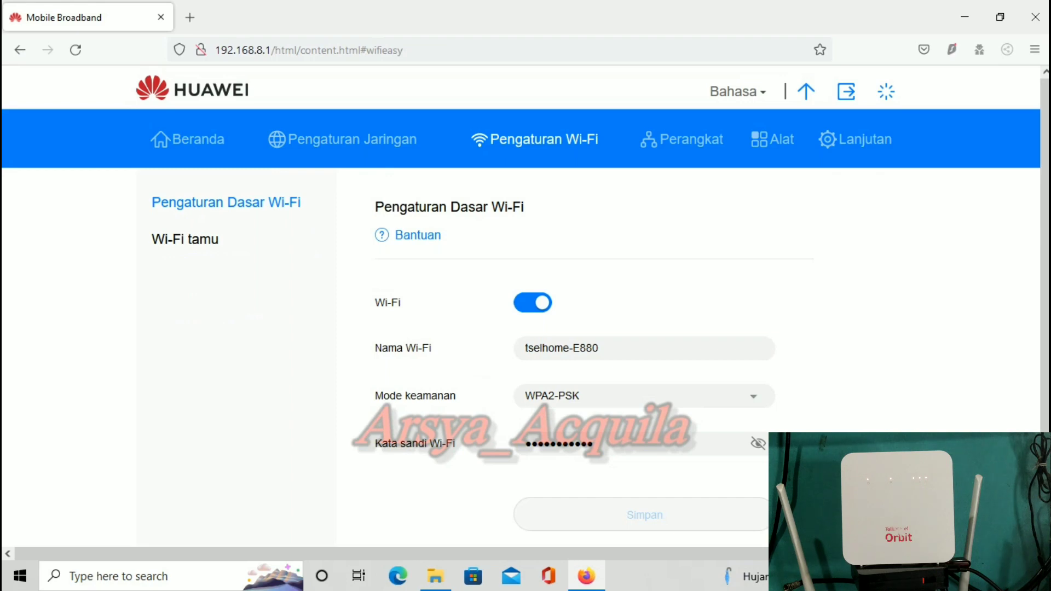
# Step: Leave Wi-Fi security on WPA2-PSK, view the online devices list, then go to Lanjutan
pyautogui.click(644, 349)
pyautogui.hotkey('alt', 'Down')
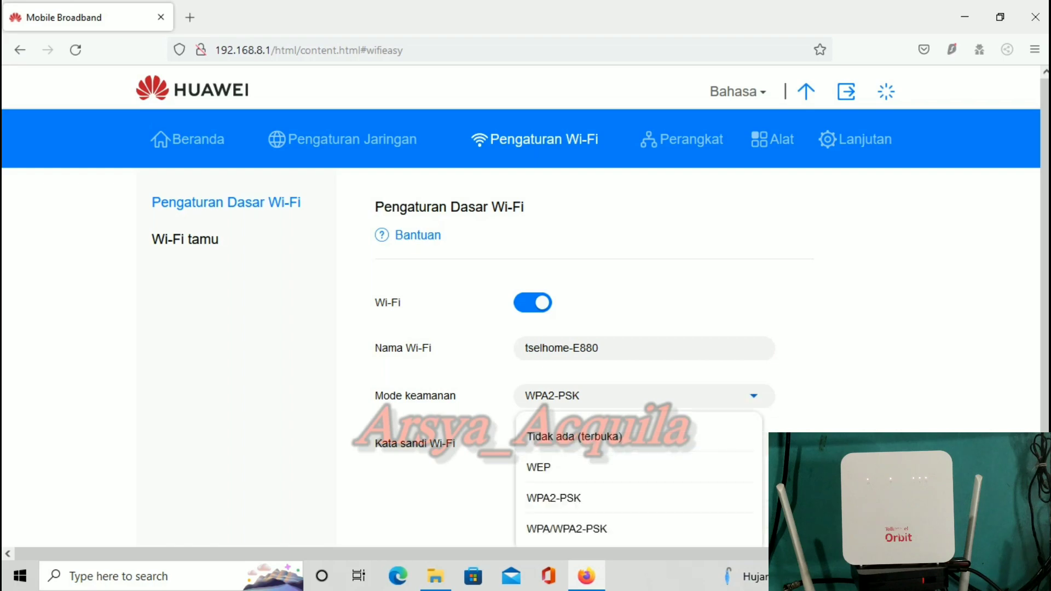
pyautogui.scroll(-2, 526, 296)
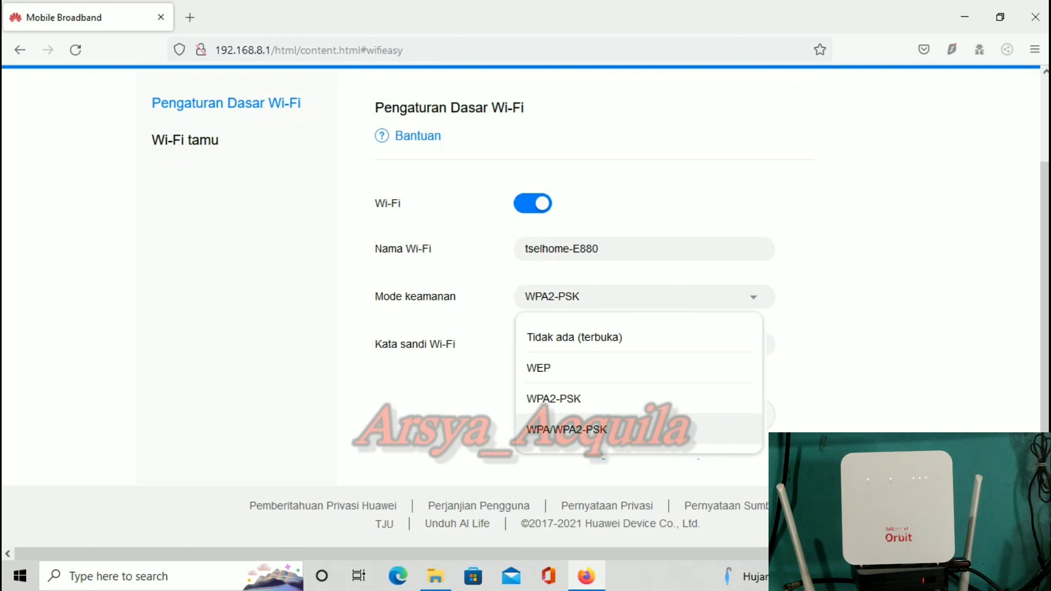
pyautogui.press('Escape')
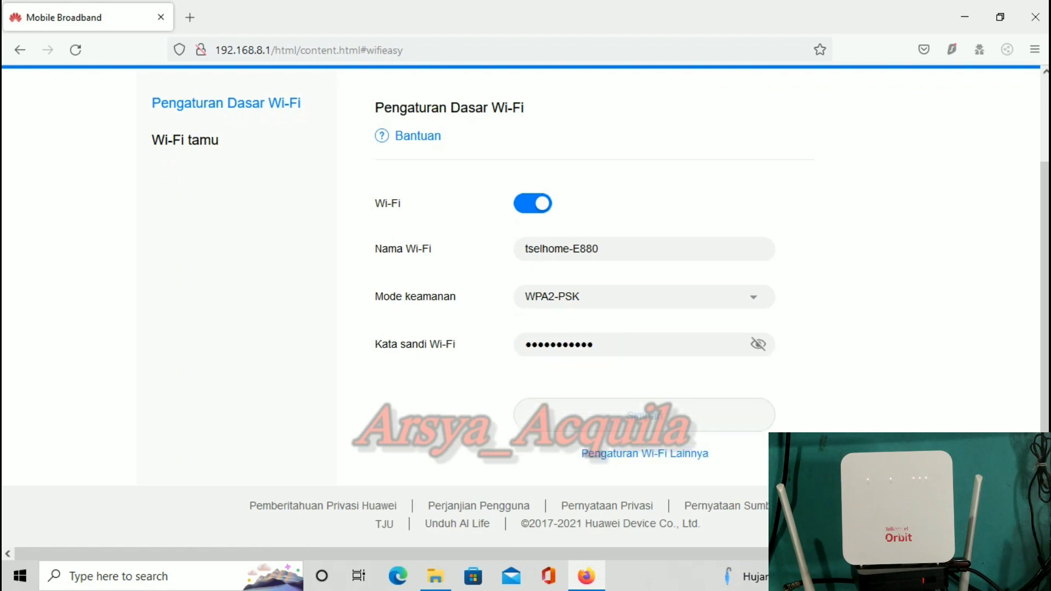
pyautogui.scroll(2, 526, 301)
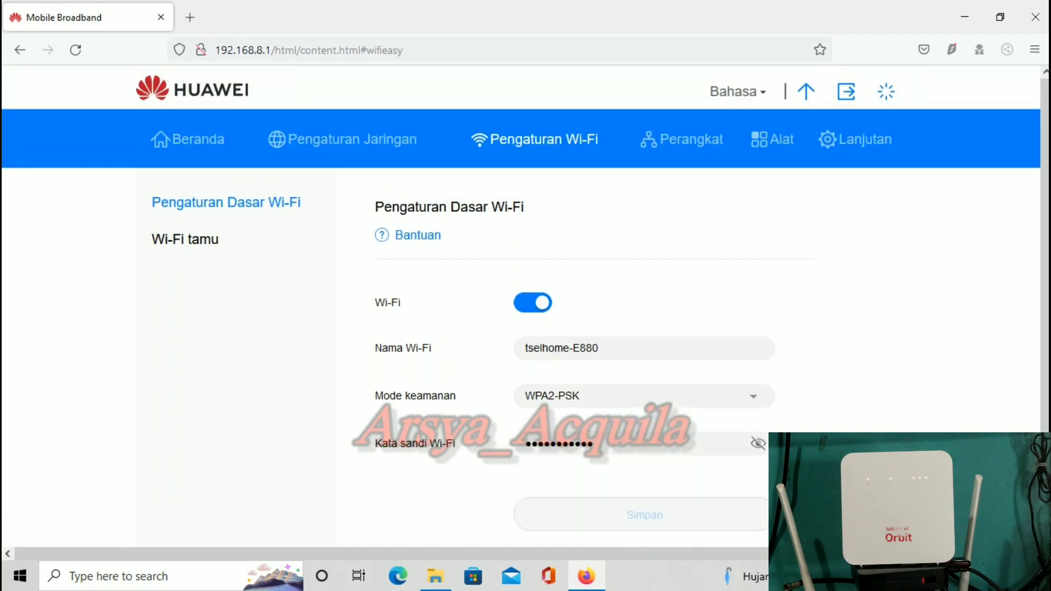
pyautogui.click(669, 138)
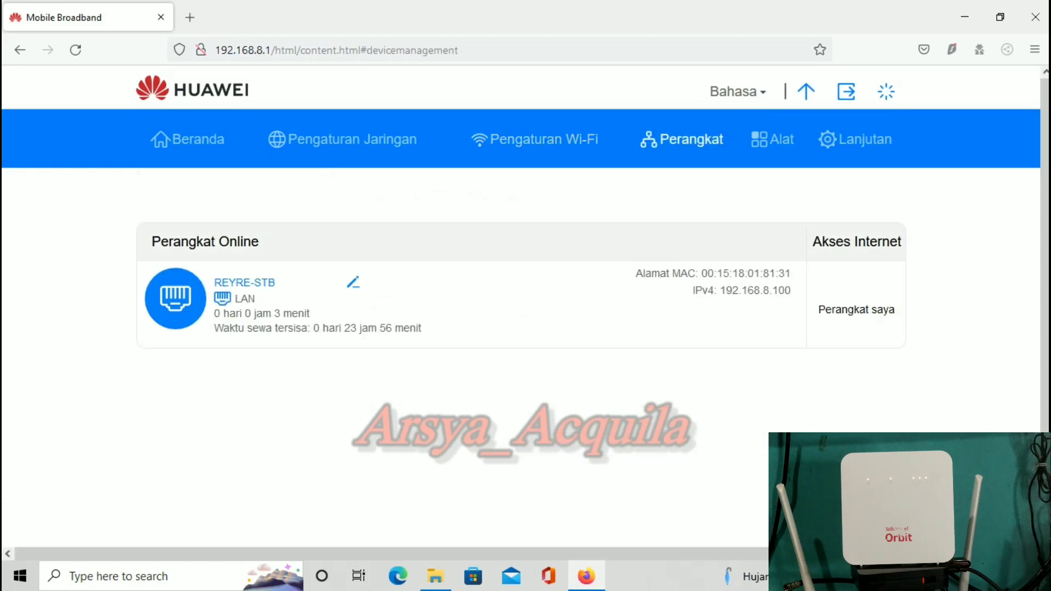
pyautogui.click(856, 139)
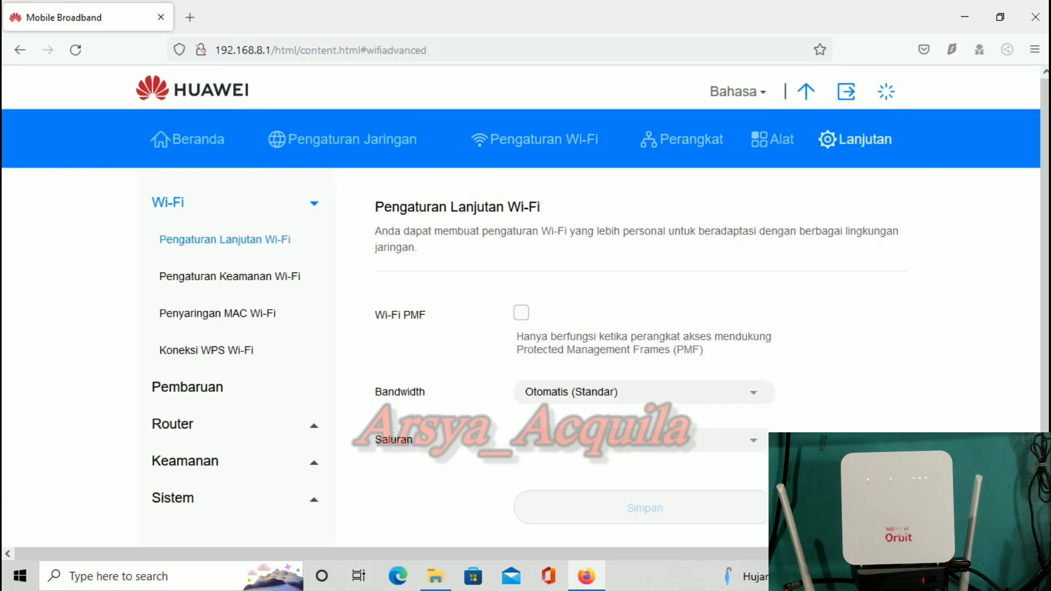
# Step: Open Sistem > Informasi Perangkat and scroll through the B312-926 details and software version
pyautogui.scroll(-2, 526, 306)
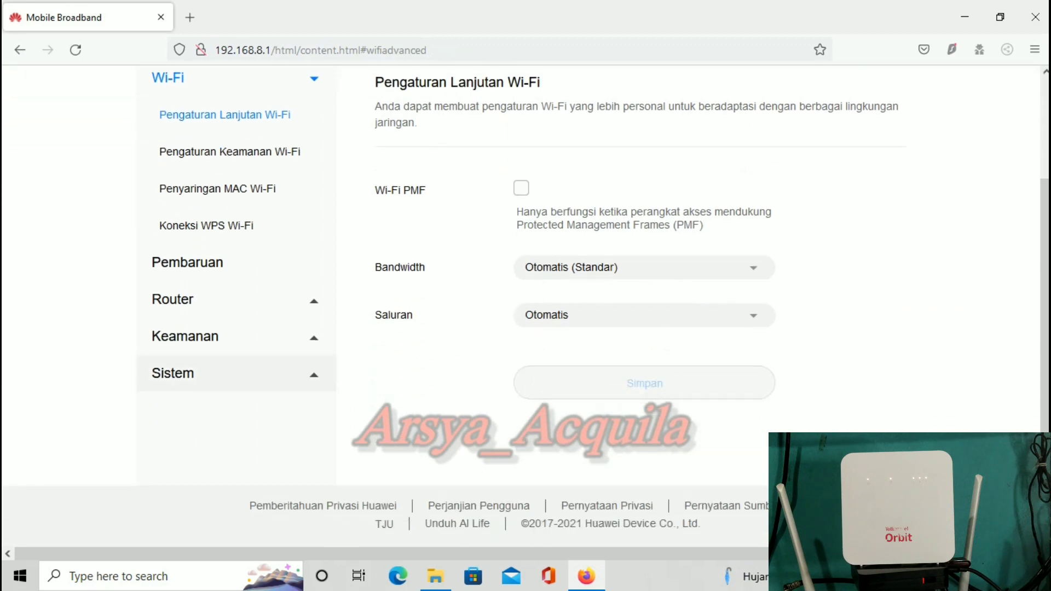
pyautogui.click(172, 374)
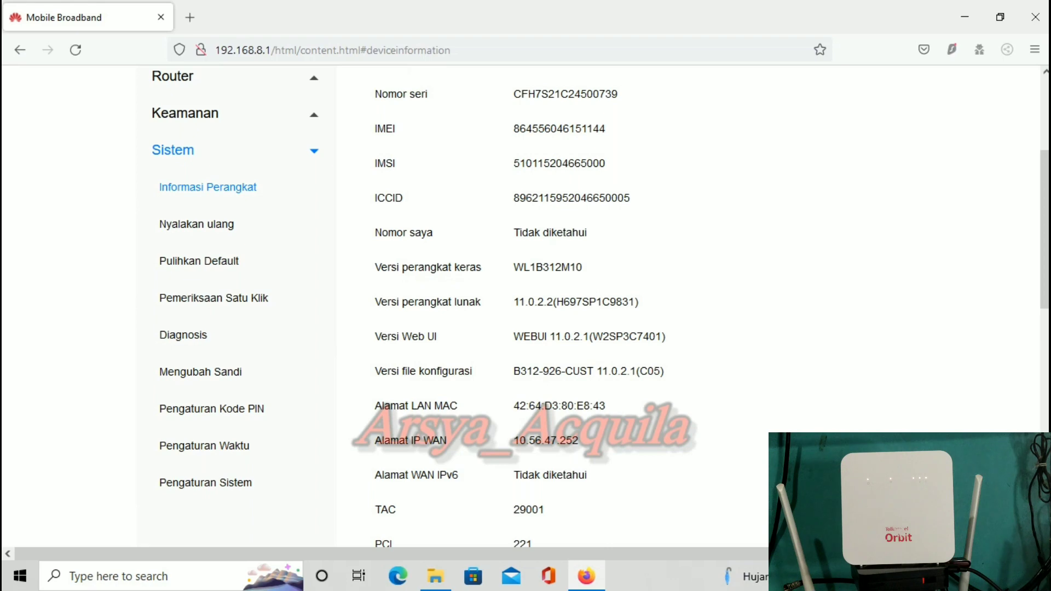
pyautogui.scroll(-3, 525, 306)
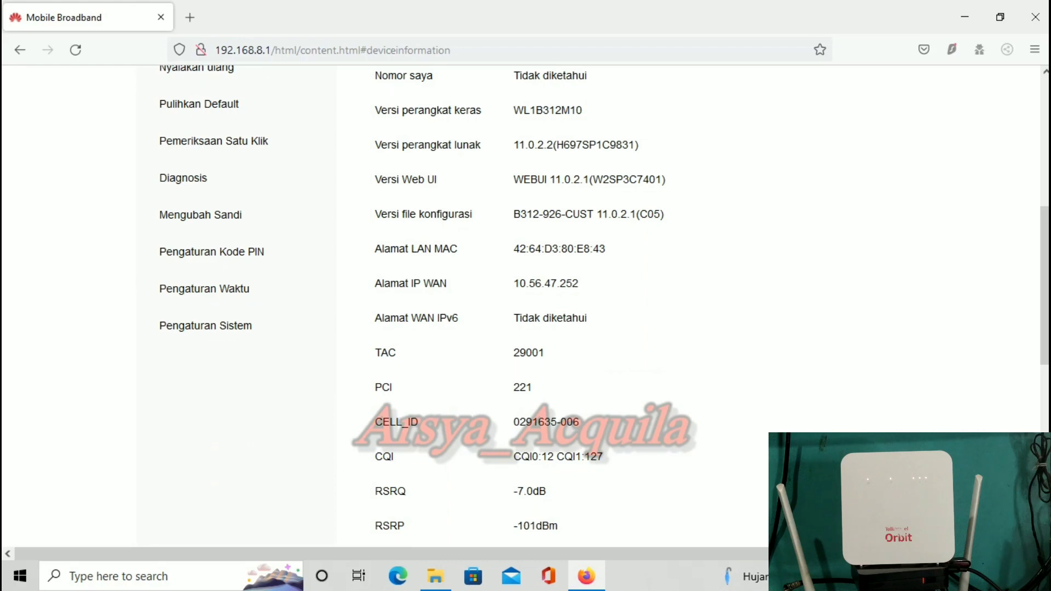
pyautogui.scroll(-9, 525, 304)
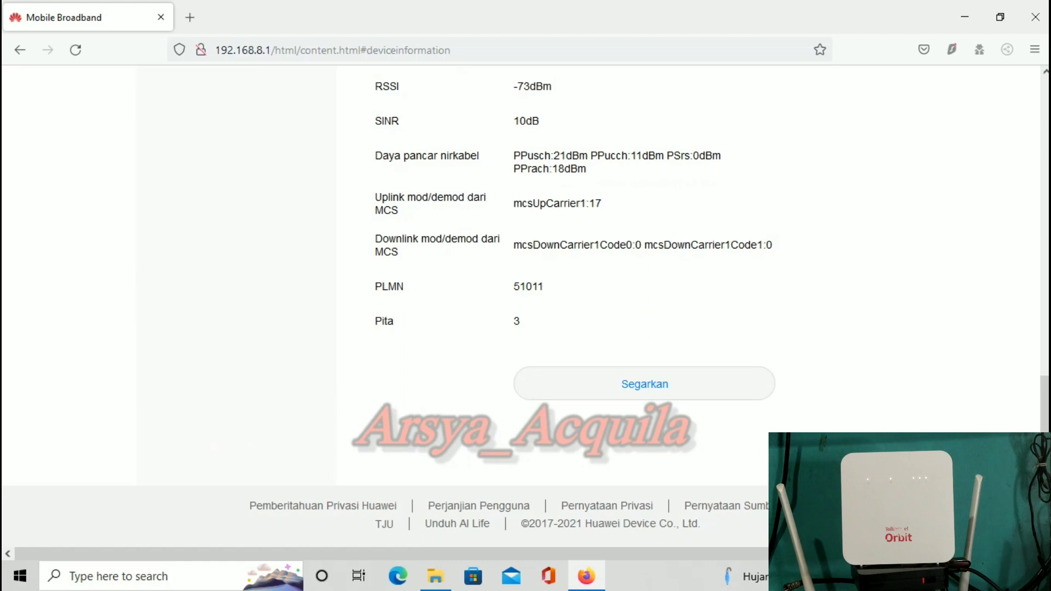
pyautogui.scroll(12, 526, 304)
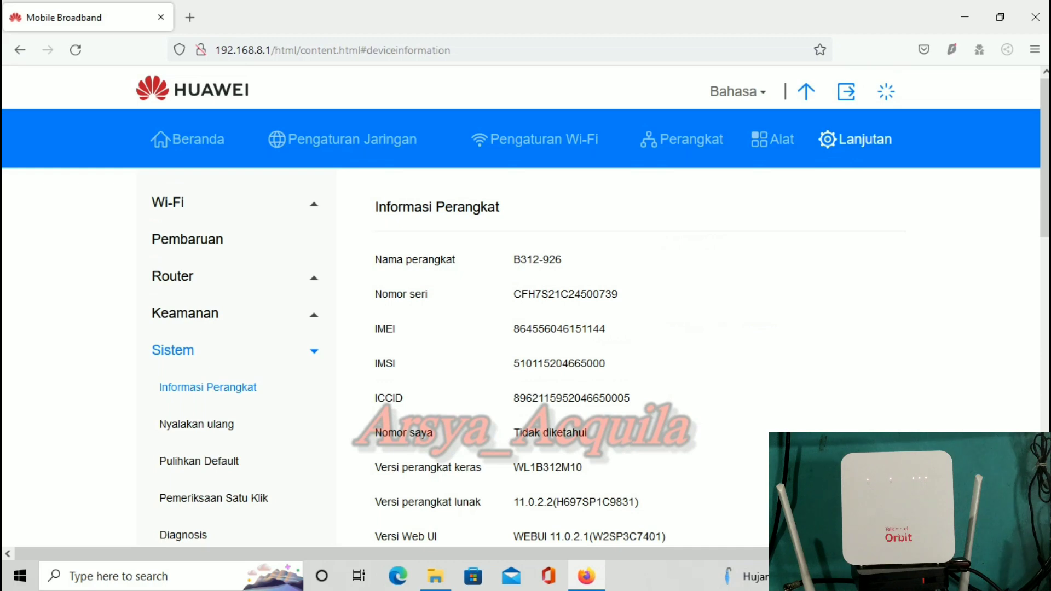
pyautogui.scroll(-5, 236, 147)
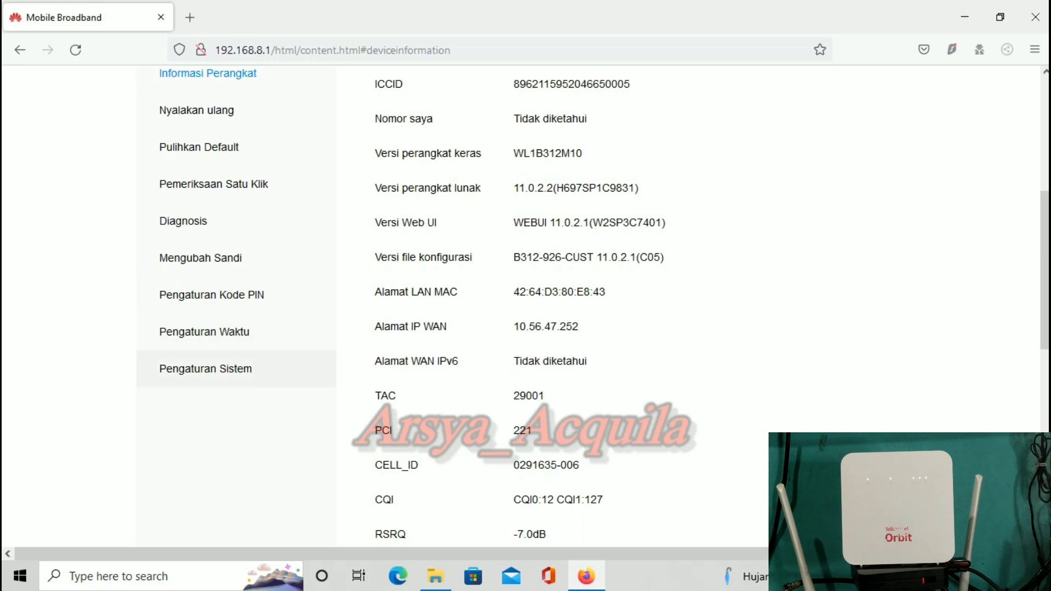
# Step: Open Pengaturan Sistem and expand antenna settings, leaving mode Otomatis with the Lokal antenna
pyautogui.click(206, 369)
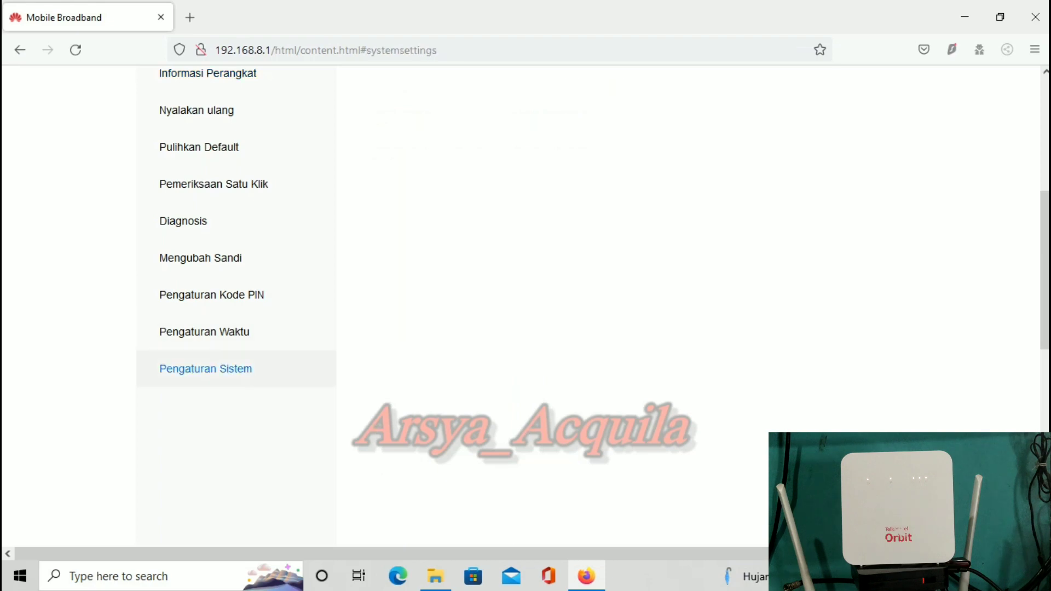
pyautogui.scroll(5, 600, 311)
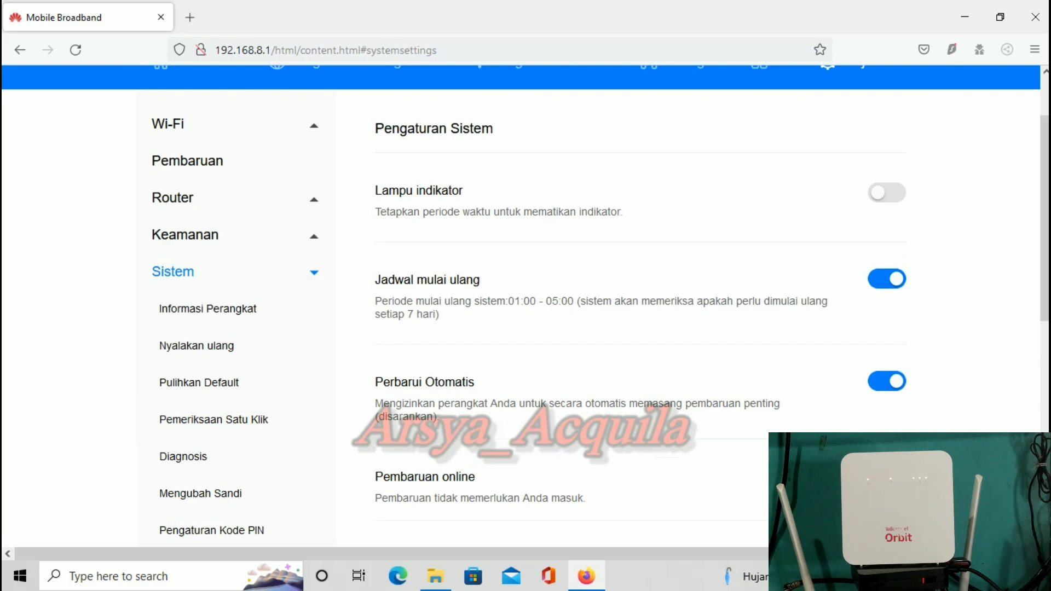
pyautogui.scroll(-5, 600, 311)
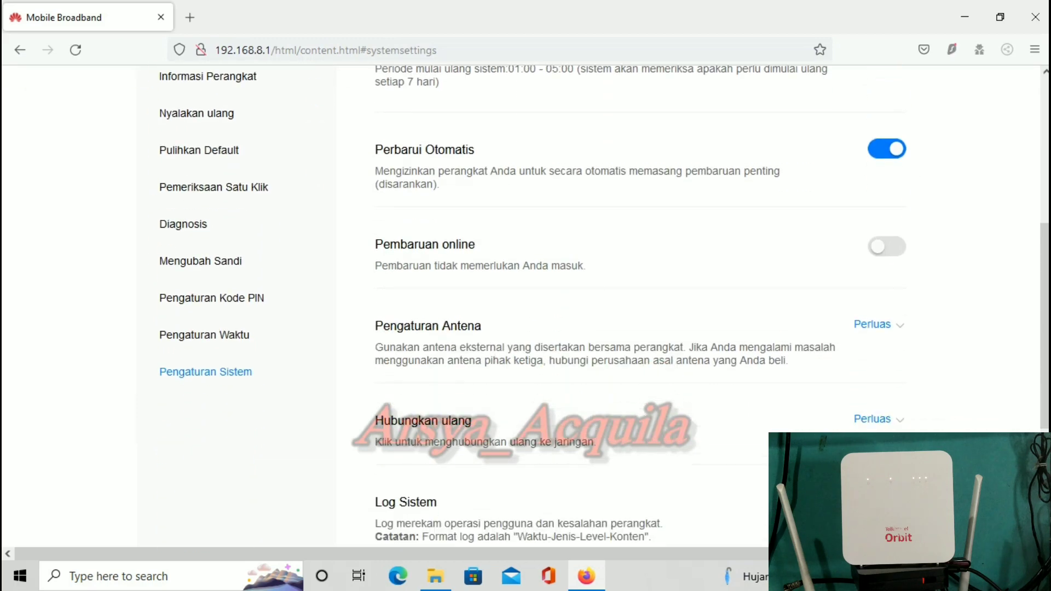
pyautogui.click(873, 322)
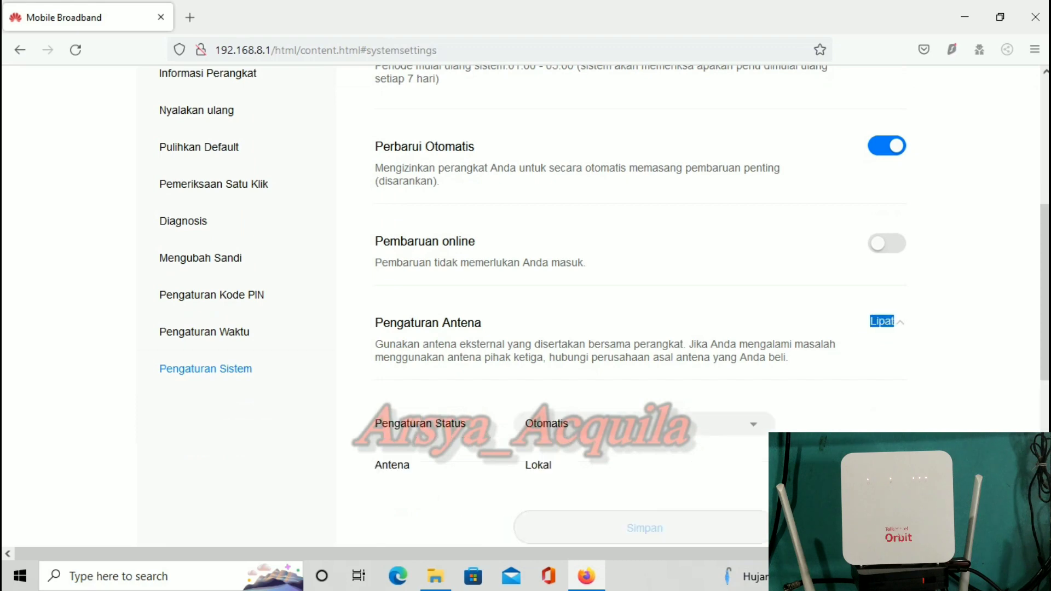
pyautogui.click(753, 424)
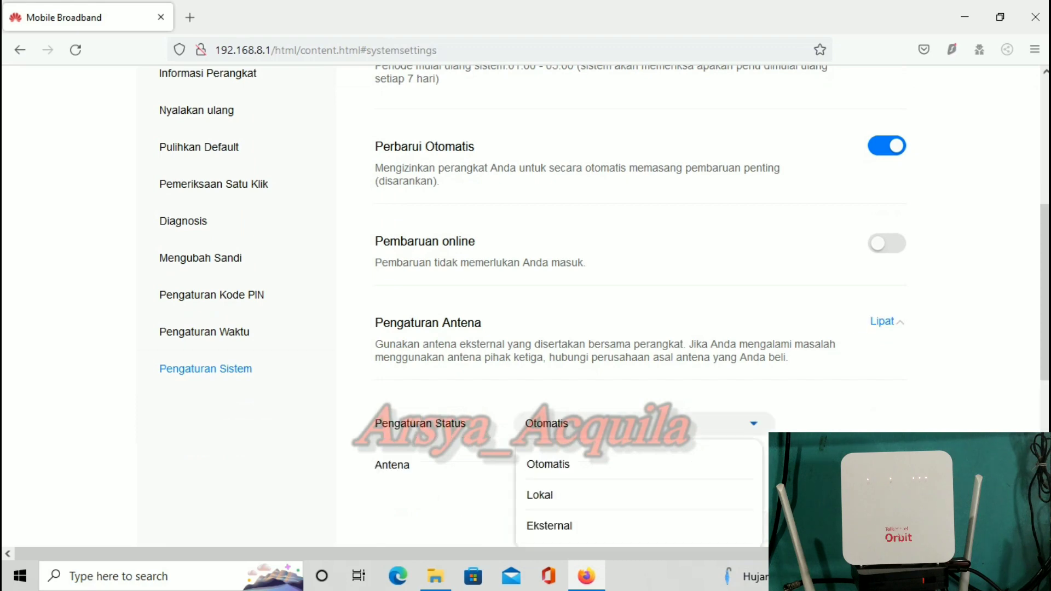
pyautogui.scroll(-2, 753, 424)
pyautogui.scroll(-2, 638, 369)
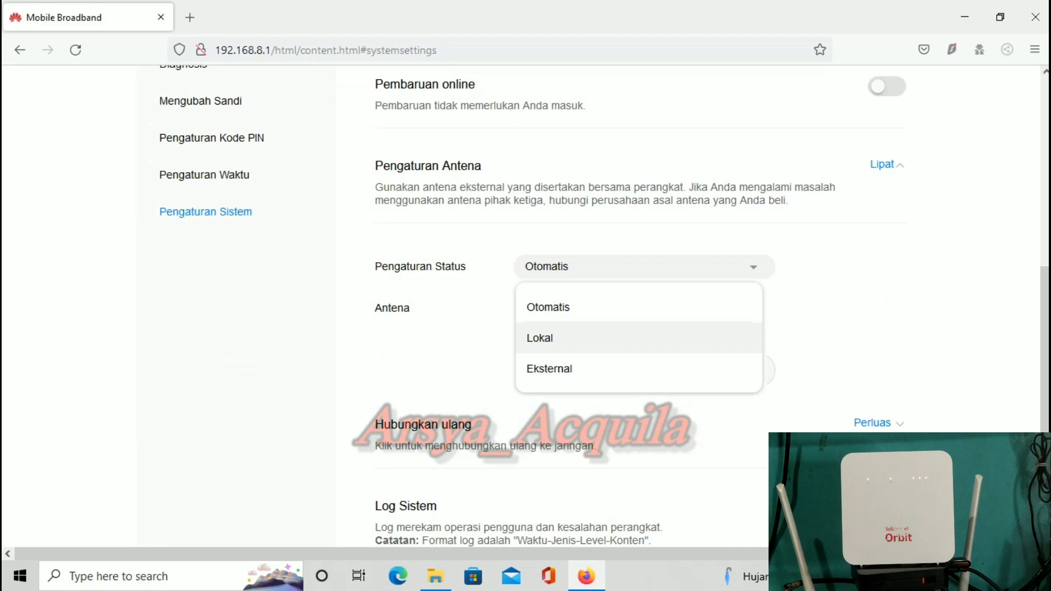
pyautogui.press('Escape')
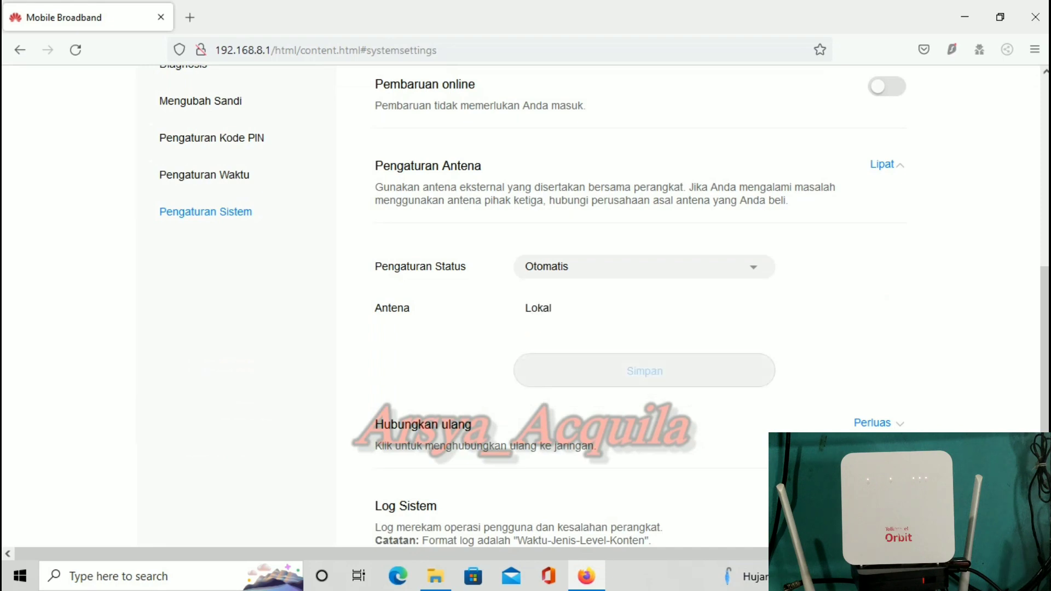
pyautogui.scroll(8, 638, 307)
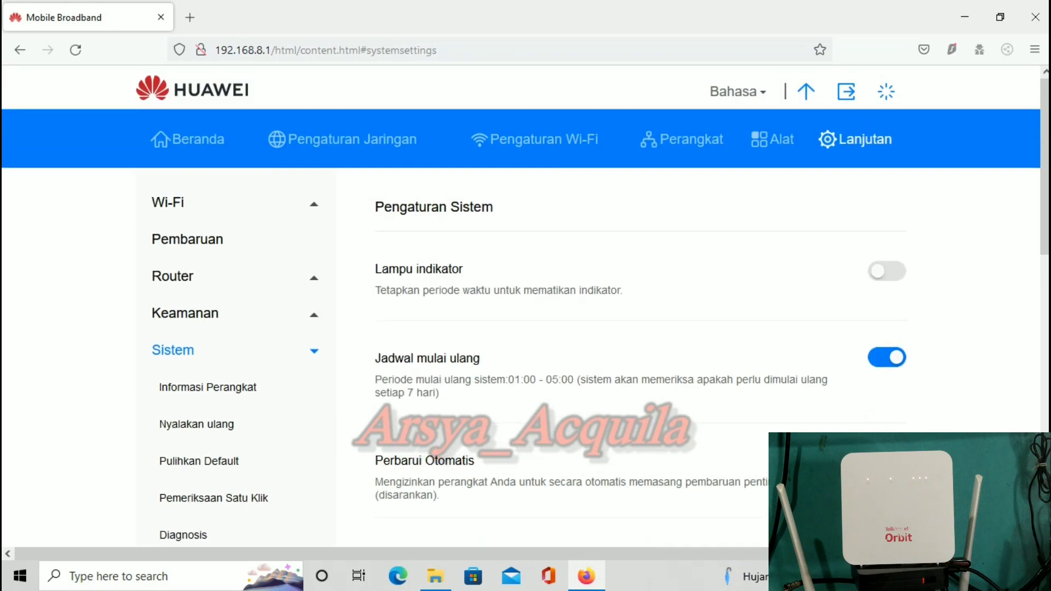
# Step: Review the Pembaruan page and DHCP settings, leaving the LAN IP address unchanged
pyautogui.click(187, 240)
pyautogui.scroll(-3, 526, 307)
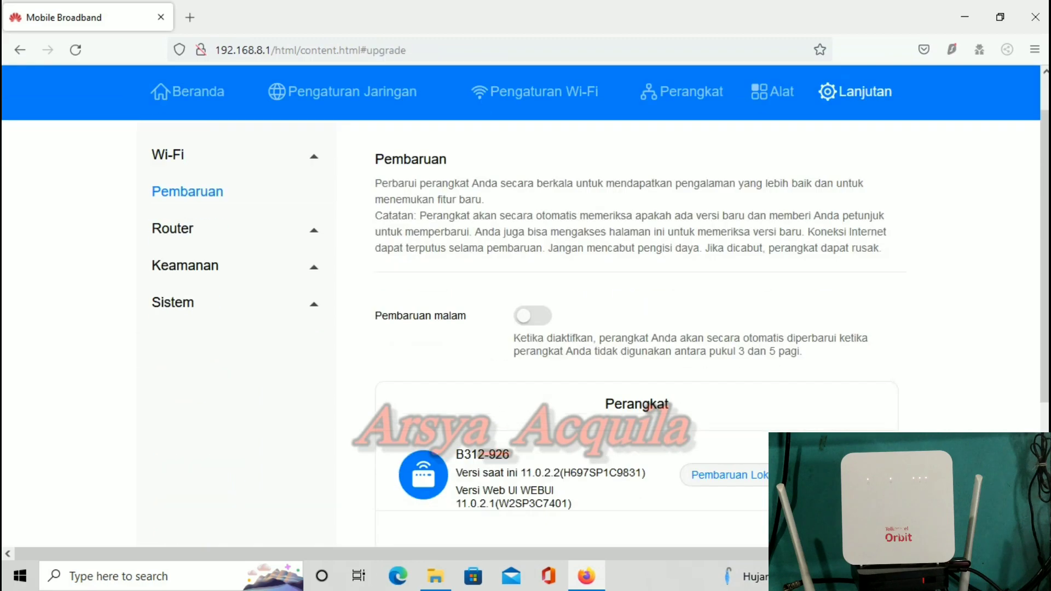
pyautogui.click(165, 119)
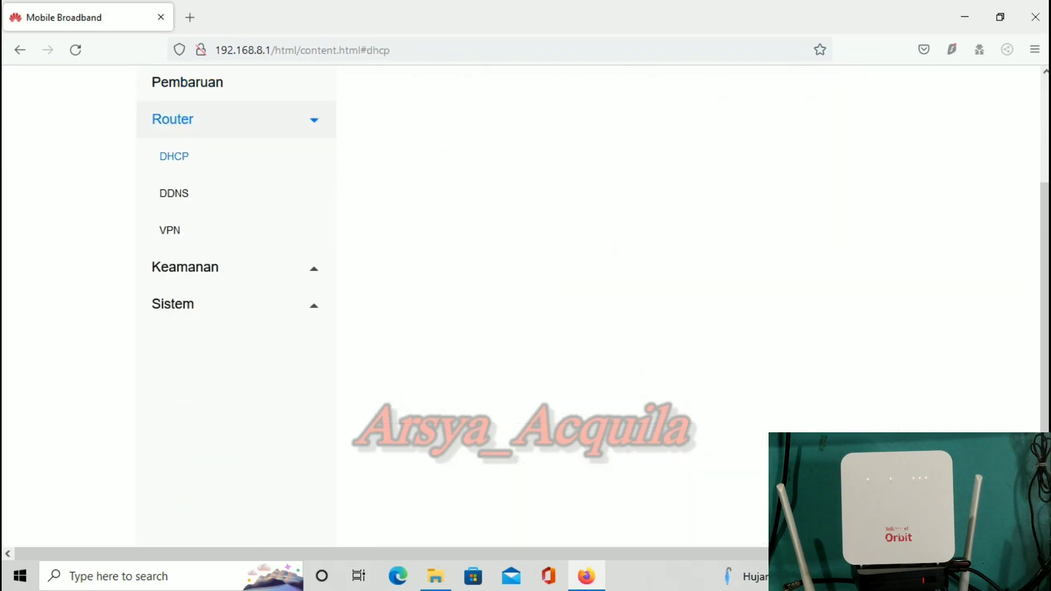
pyautogui.click(694, 118)
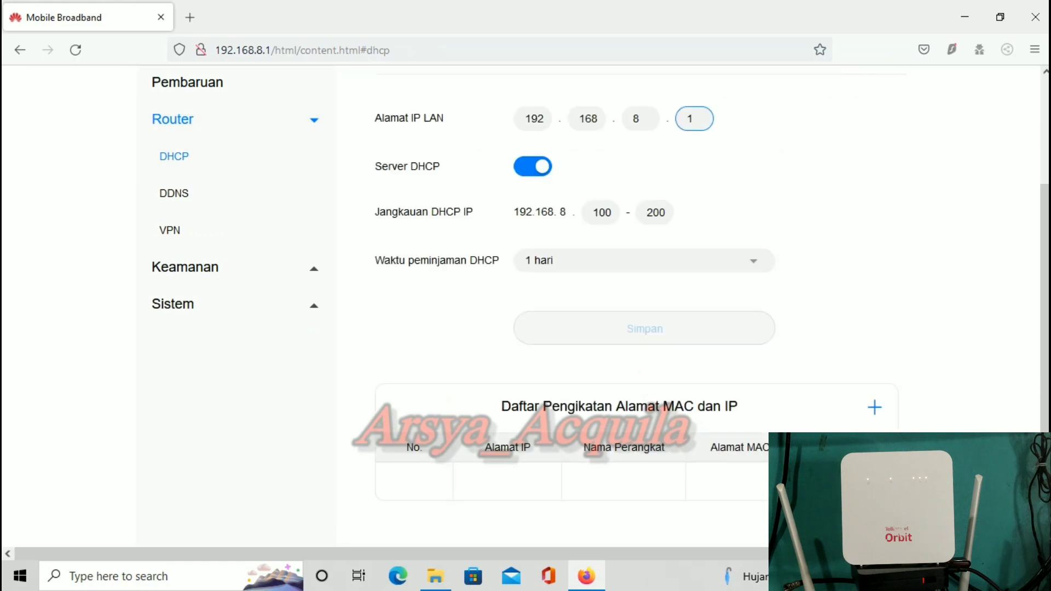
pyautogui.press('Tab')
pyautogui.scroll(2, 235, 268)
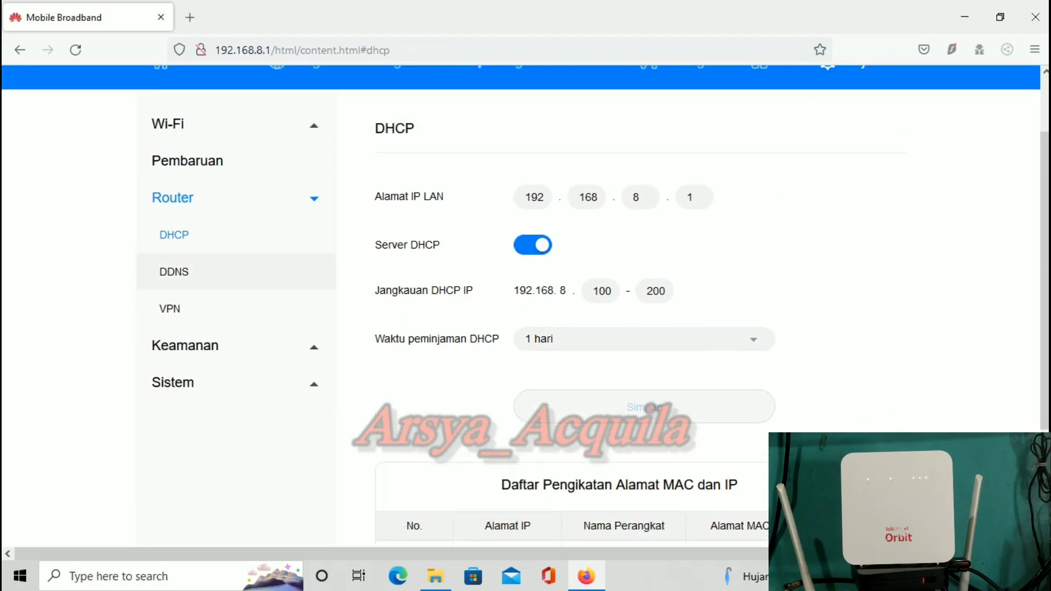
# Step: Review the Firewall settings, then return to the device information page
pyautogui.click(185, 345)
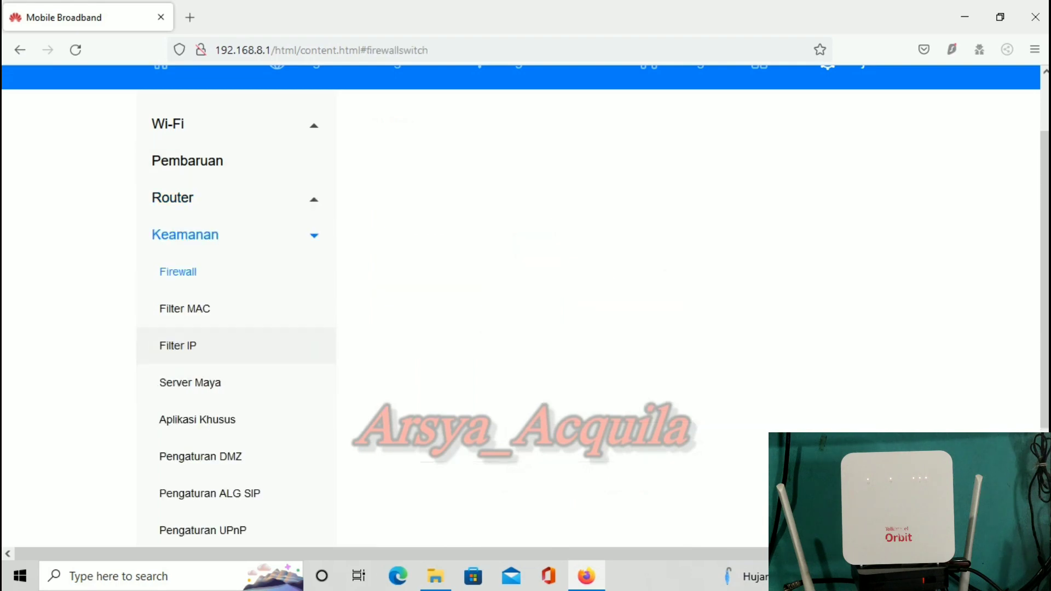
pyautogui.scroll(-4, 526, 307)
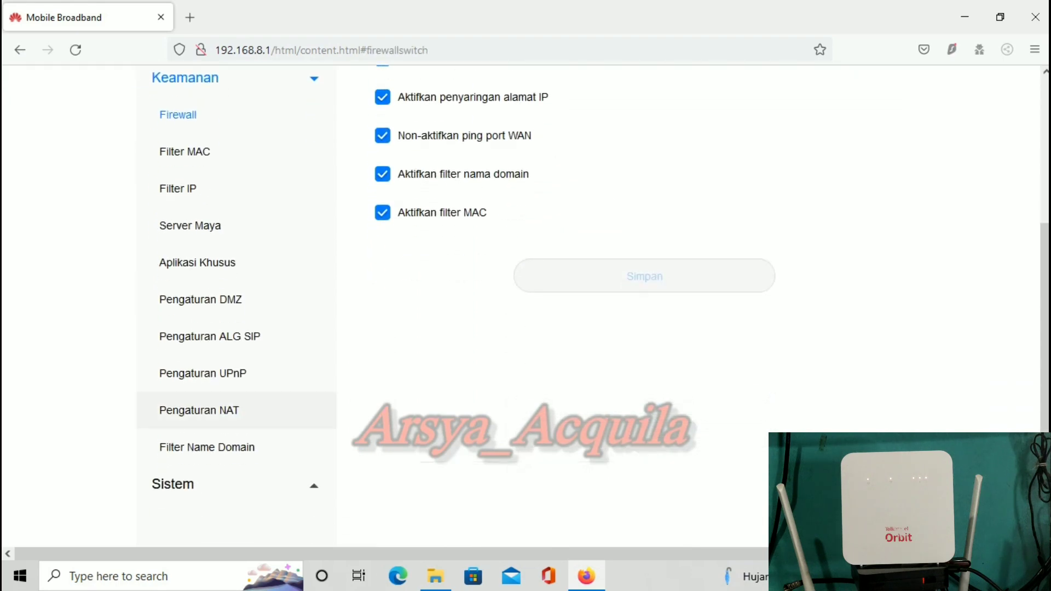
pyautogui.click(173, 484)
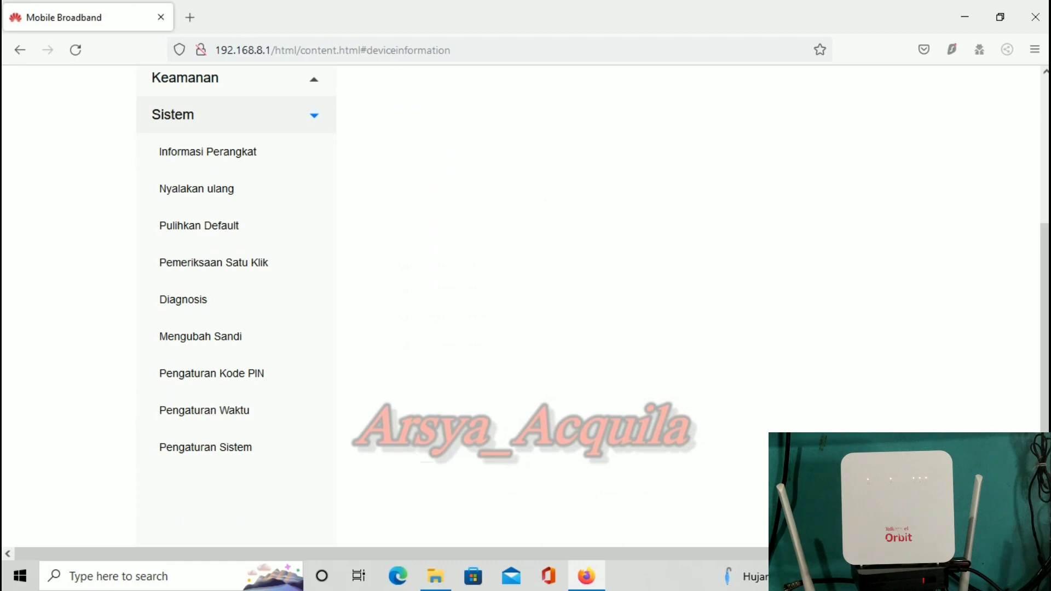
# Step: Return to Pengaturan Dasar Wi-Fi and review tselhome-E880 with WPA2-PSK security
pyautogui.click(534, 139)
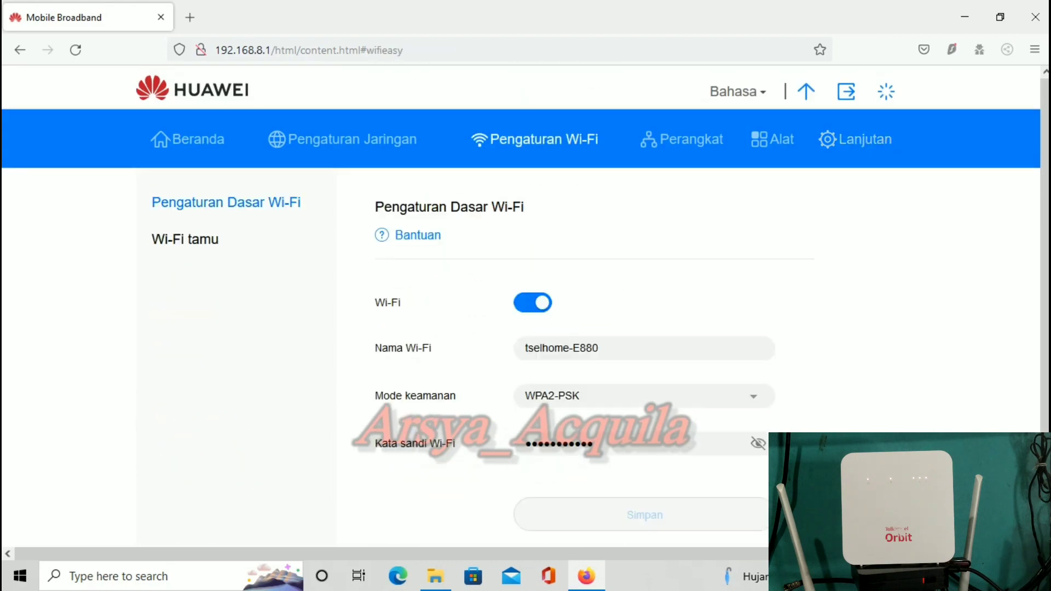
pyautogui.scroll(-3, 525, 306)
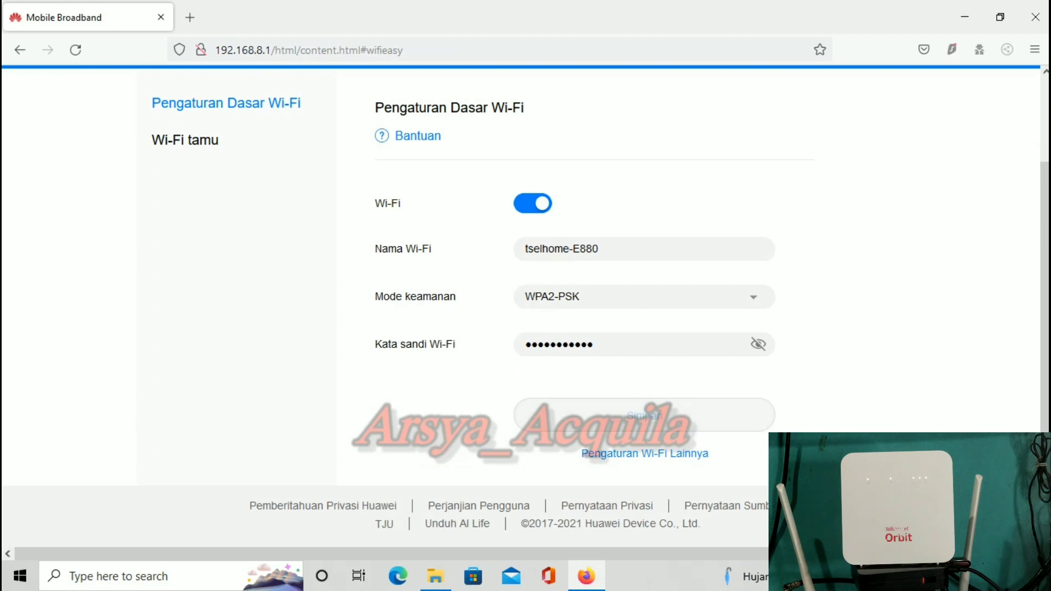
pyautogui.scroll(3, 525, 304)
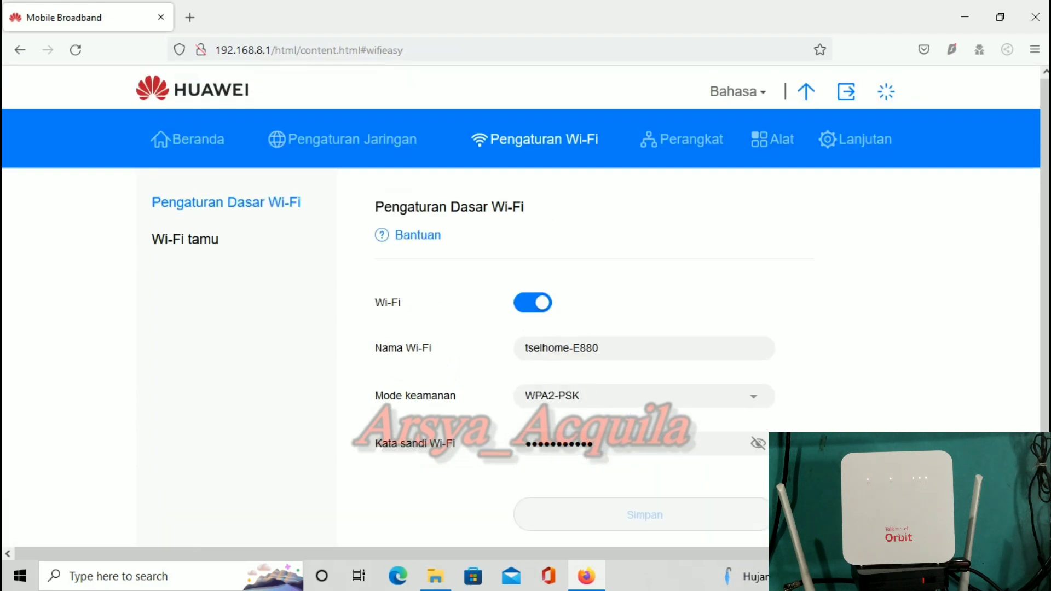